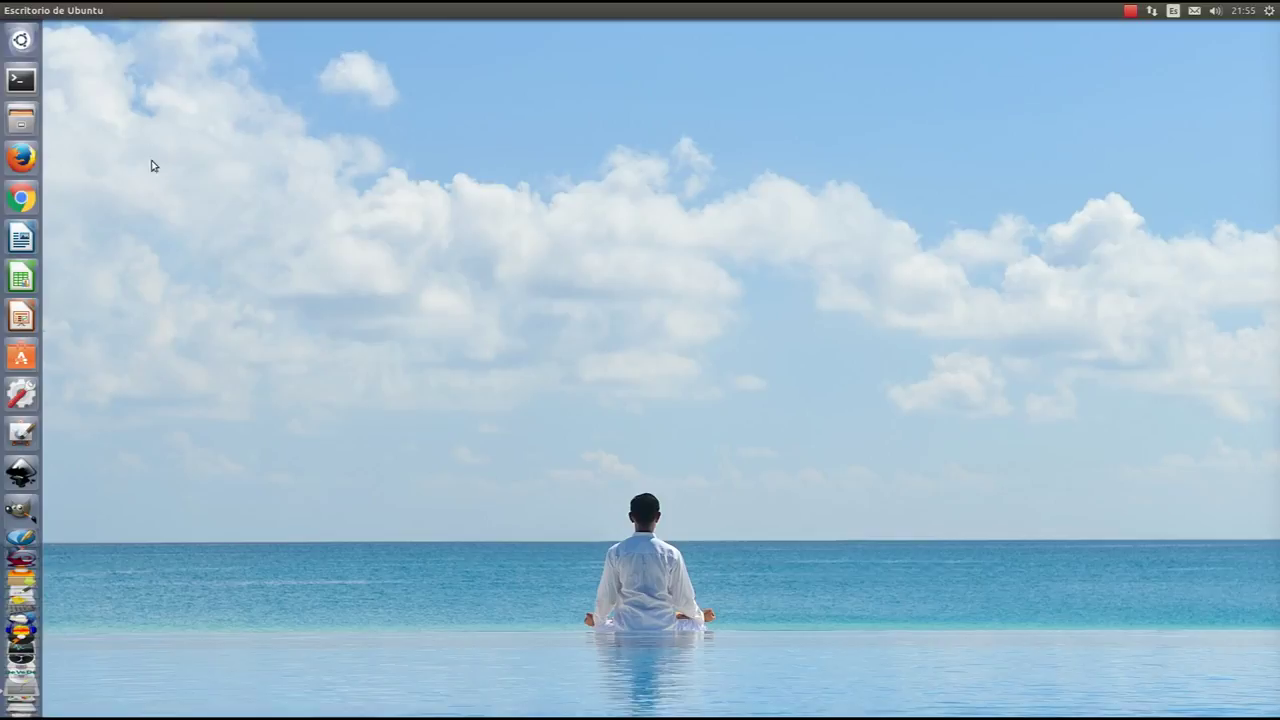
- Open the file manager and browse to the system folder /usr/bin, with its file search available
left_click(33, 125)
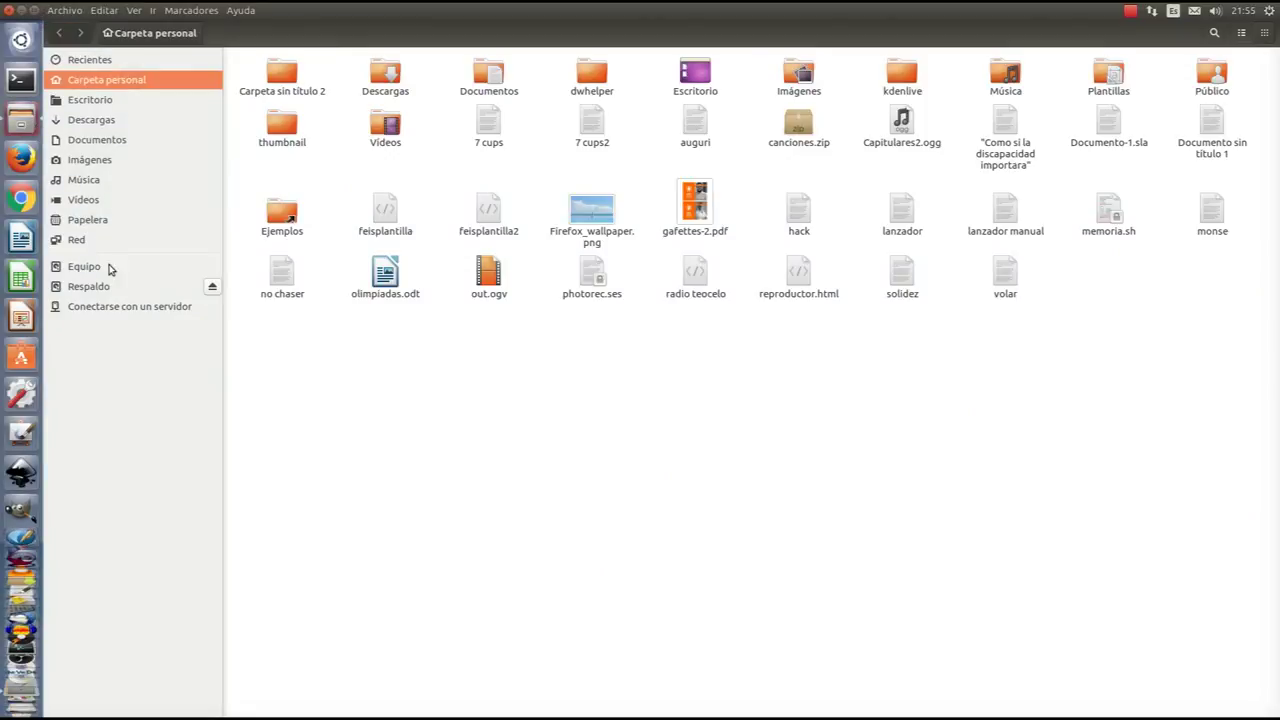
left_click(109, 270)
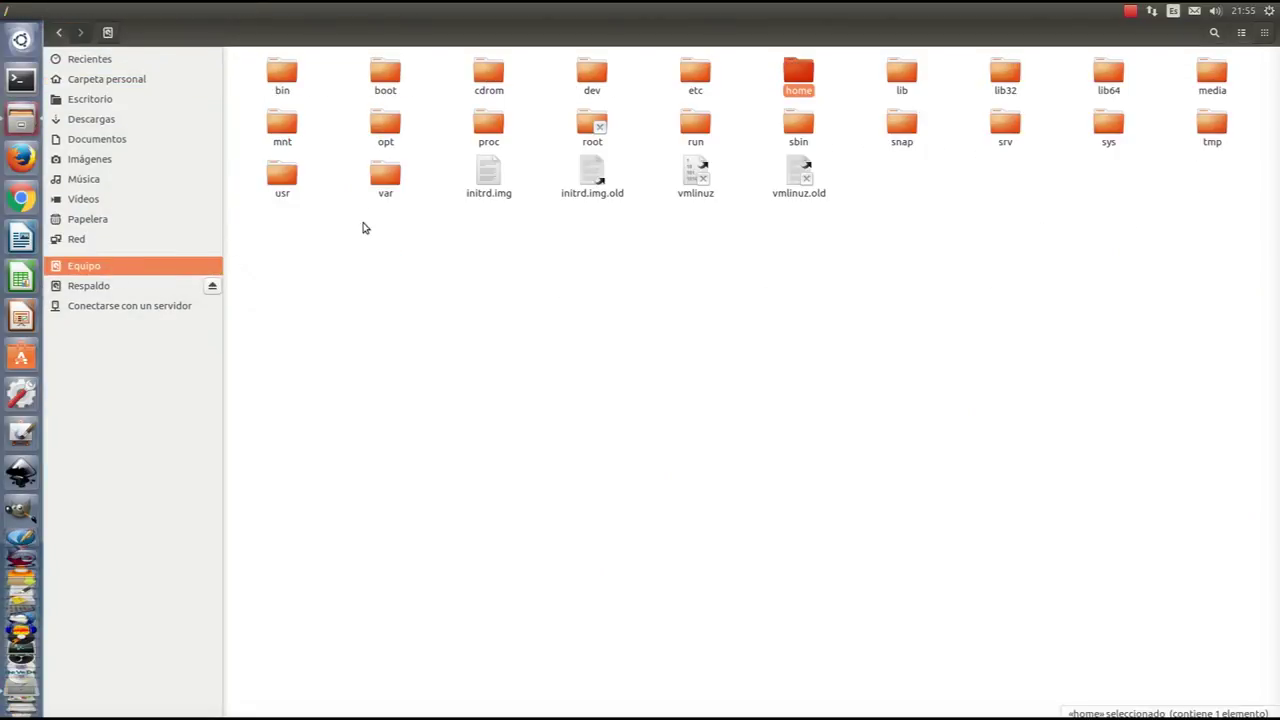
left_click(290, 182)
double_click(290, 182)
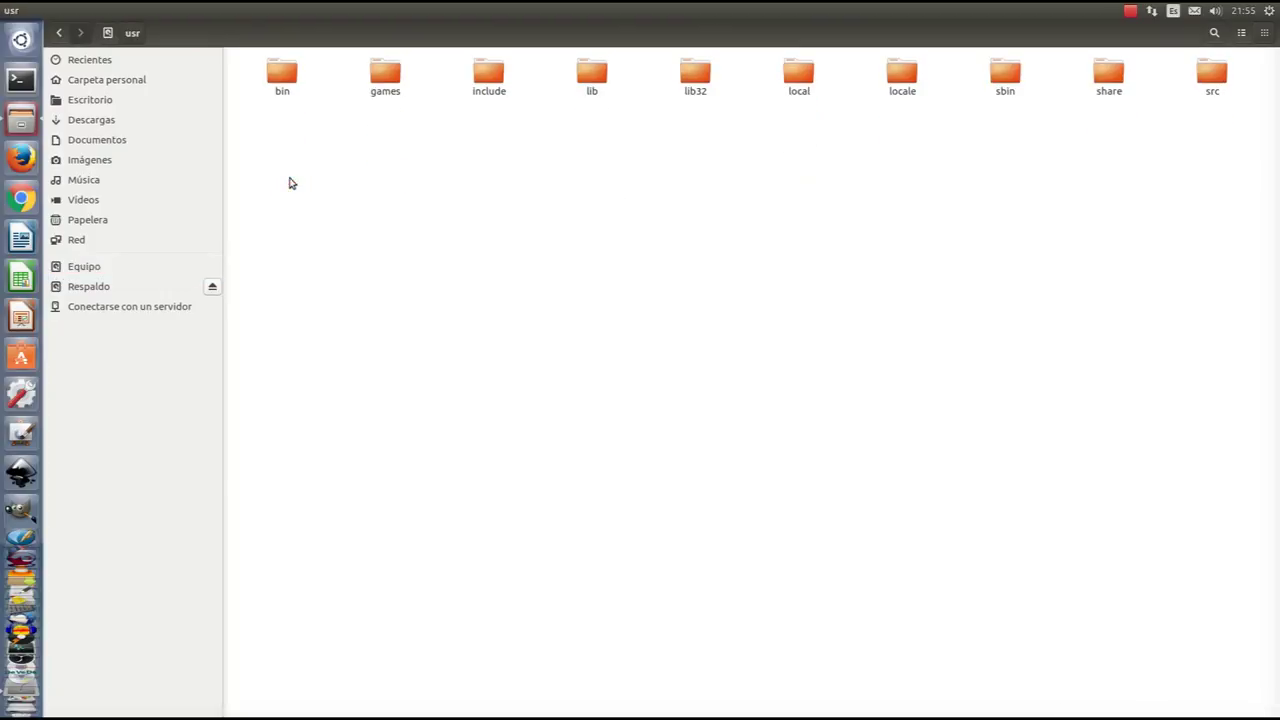
double_click(280, 76)
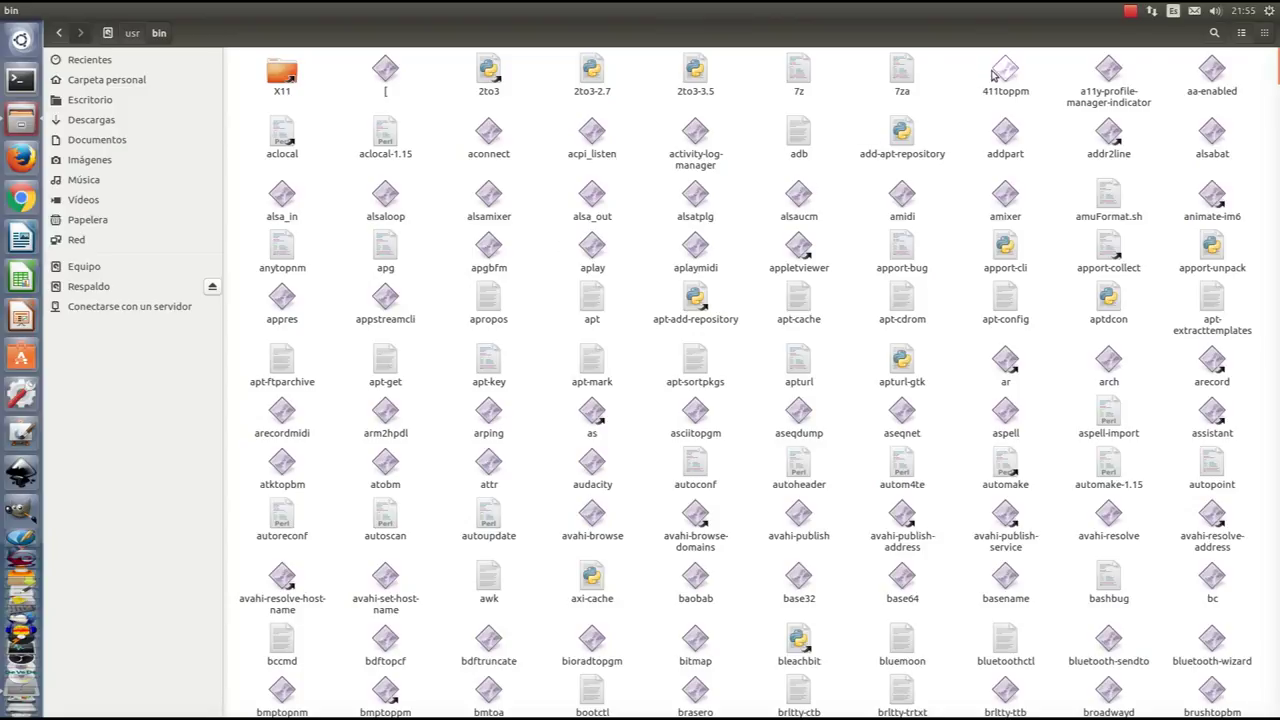
left_click(1214, 34)
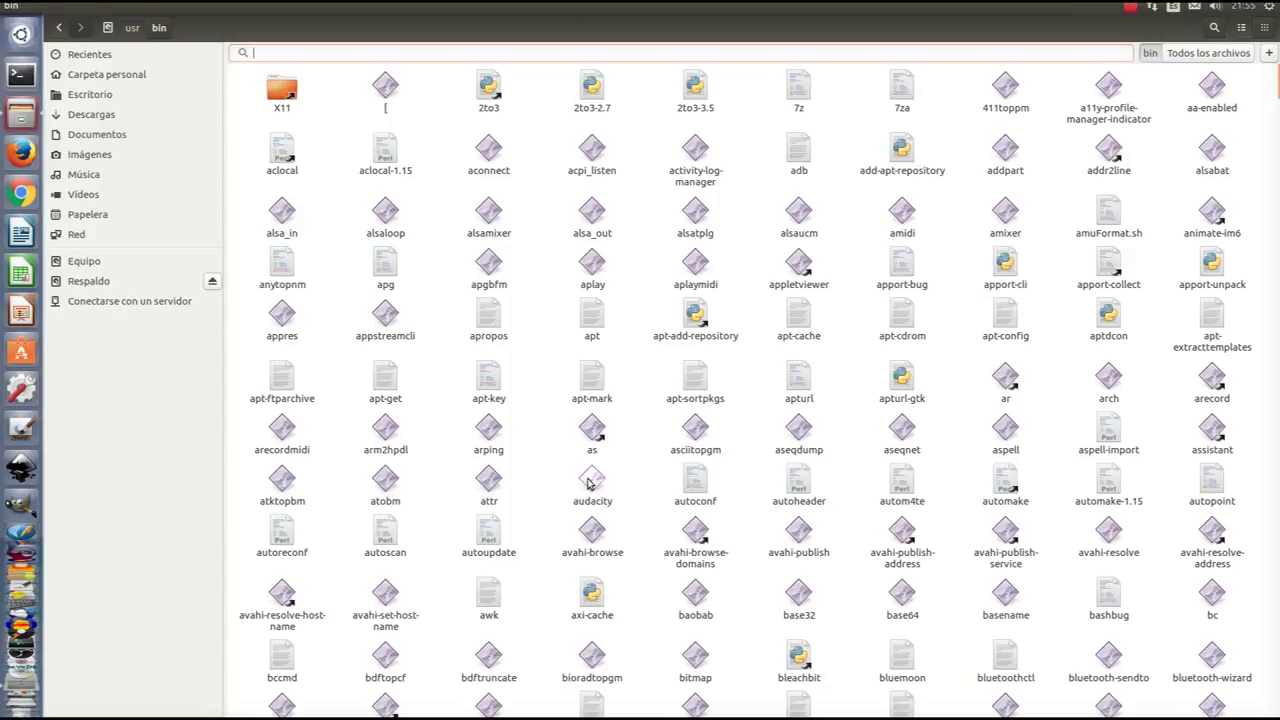
- Copy the audacity executable to the Escritorio folder and close the file manager window
left_click(588, 483)
right_click(588, 483)
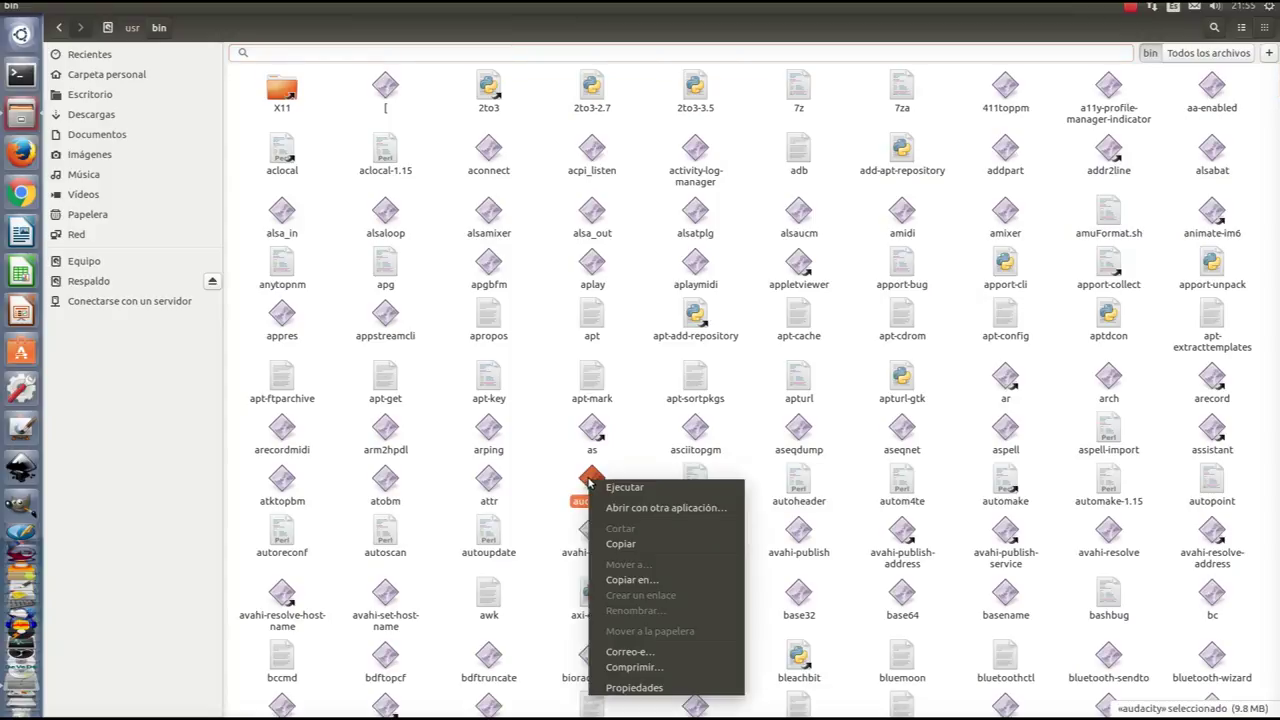
left_click(632, 581)
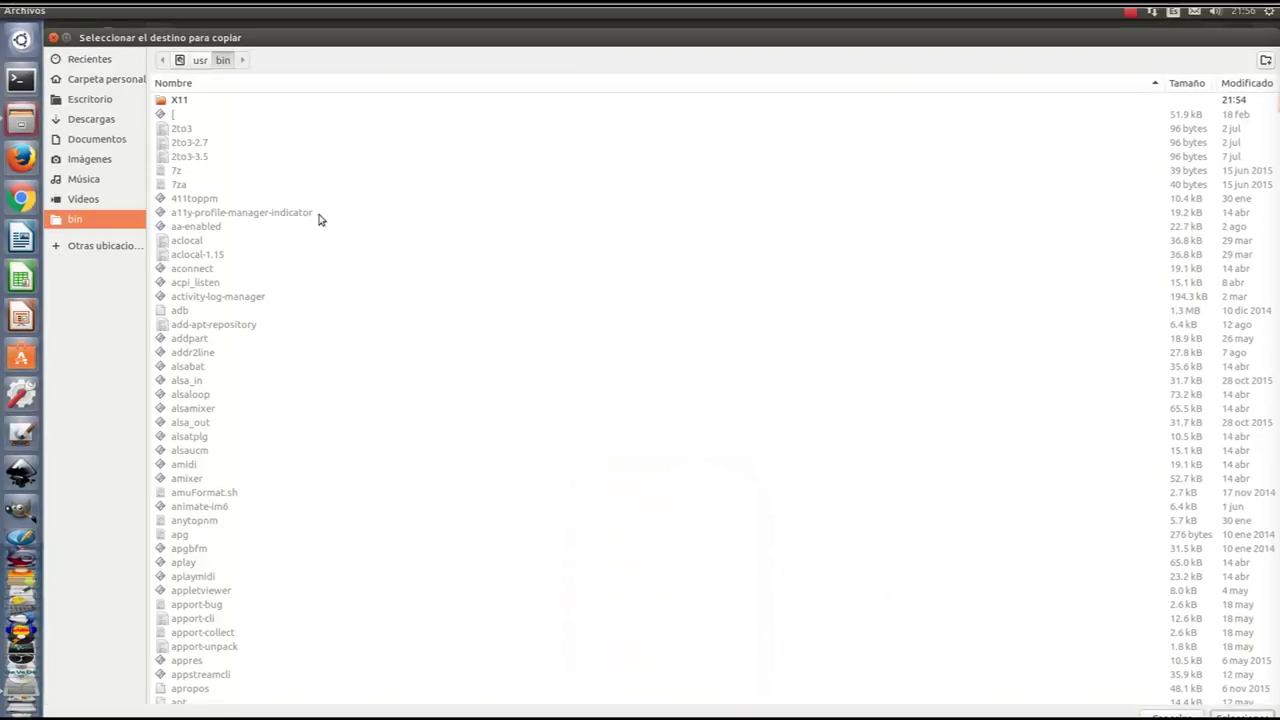
left_click(113, 104)
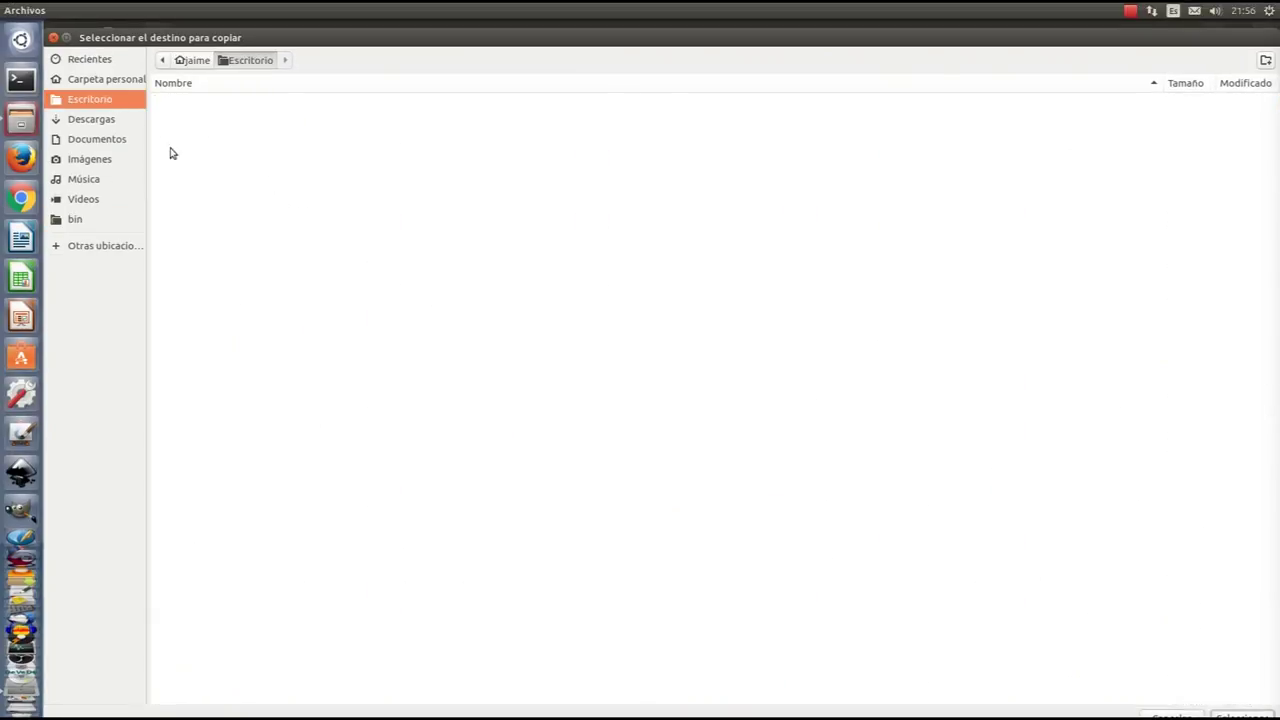
left_click(1254, 711)
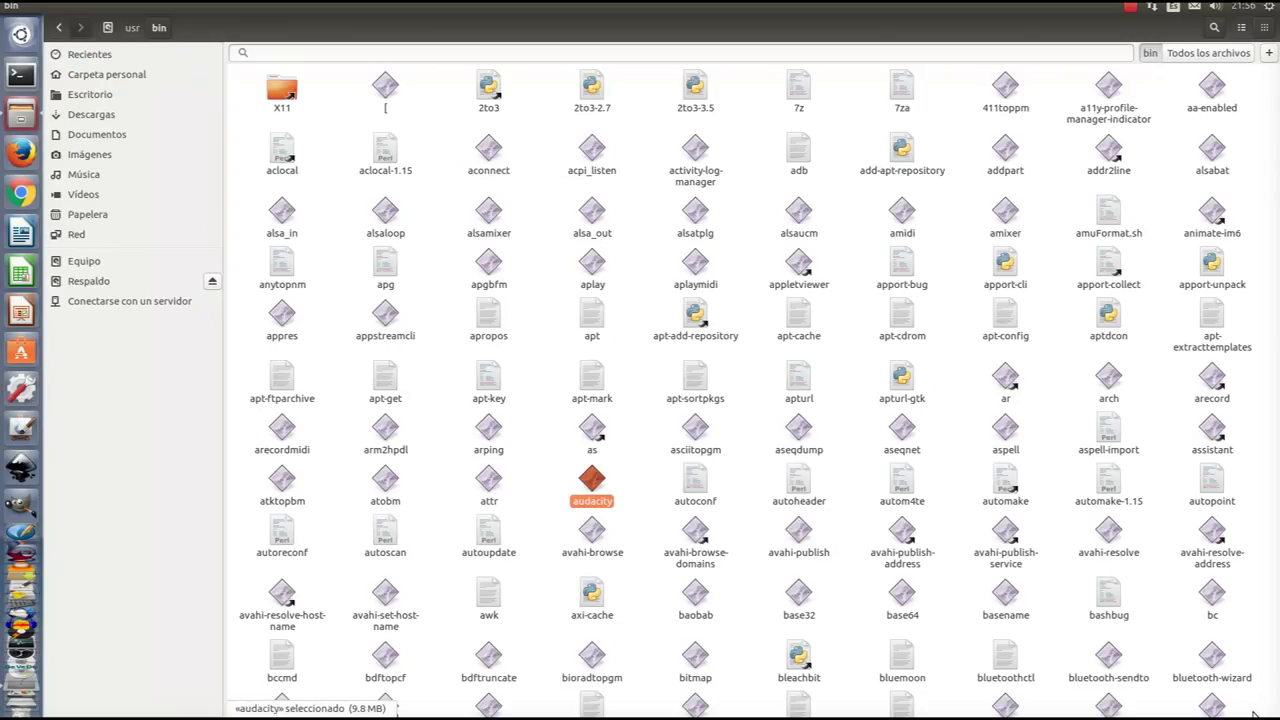
left_click(8, 10)
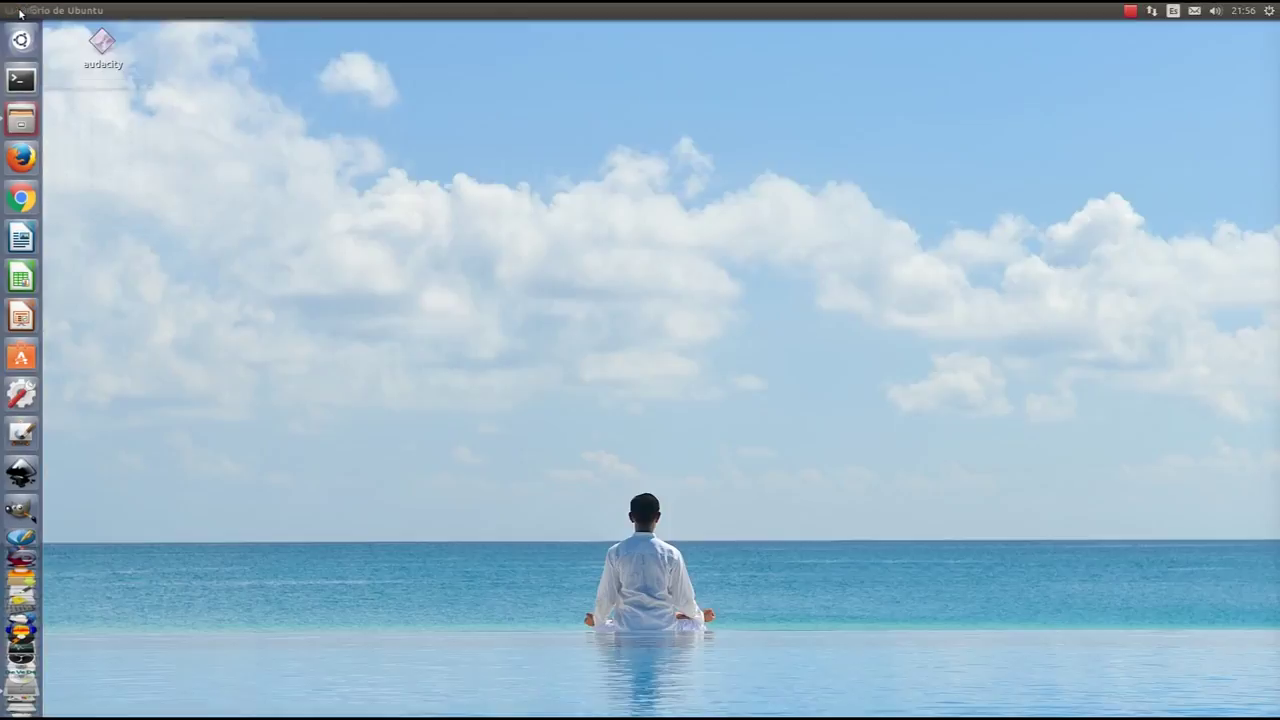
- Shift the audacity icon slightly on the desktop, launch it to test it, and close the program
left_click_drag(90, 50, 95, 72)
left_click(168, 133)
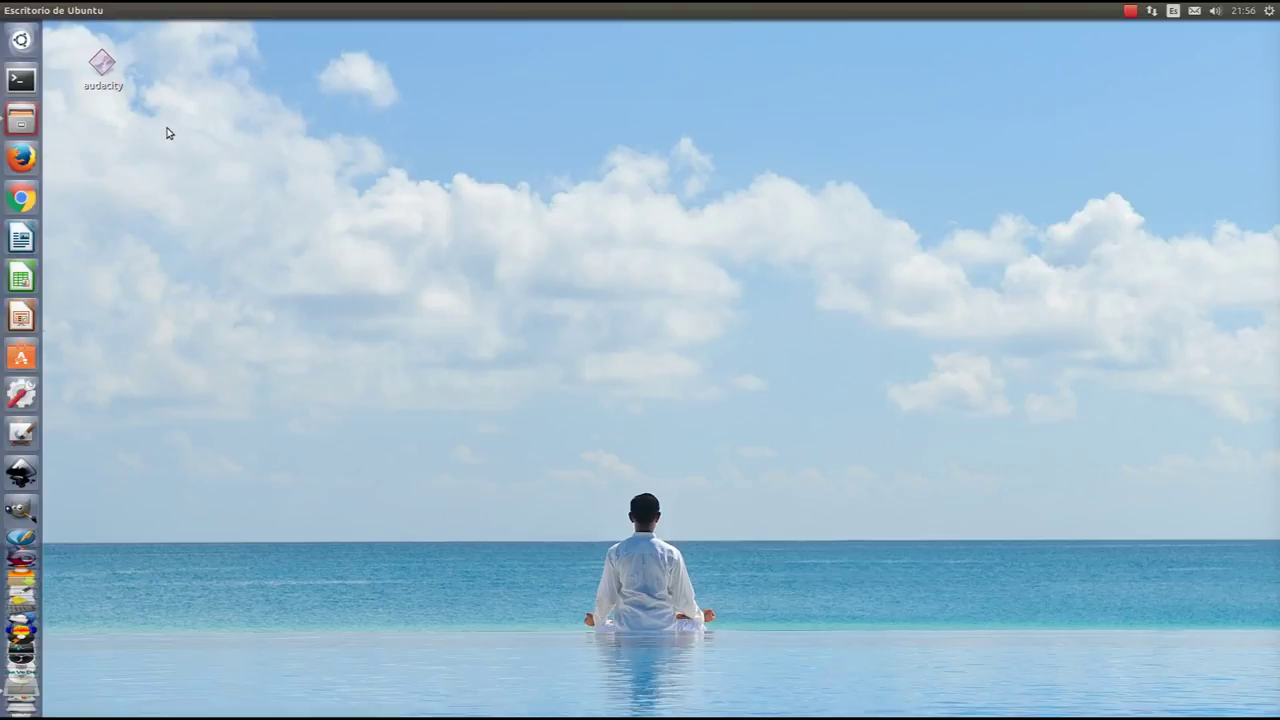
left_click(104, 66)
double_click(104, 66)
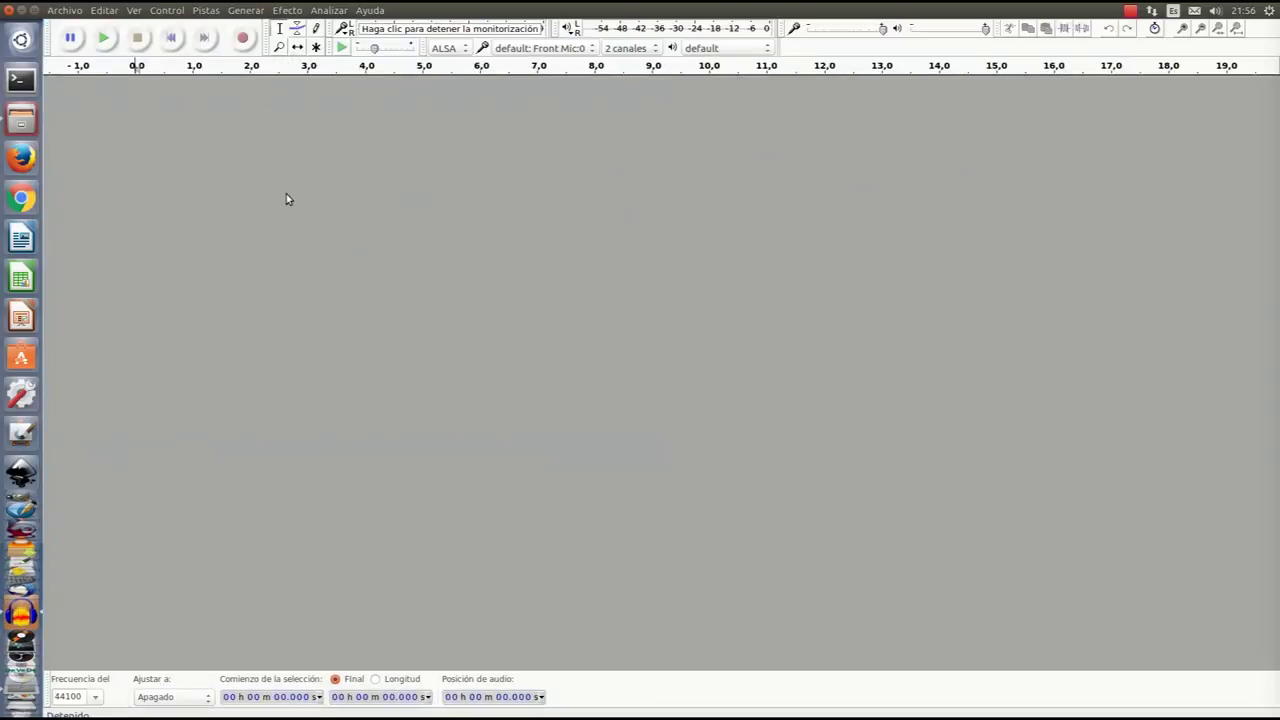
left_click(6, 9)
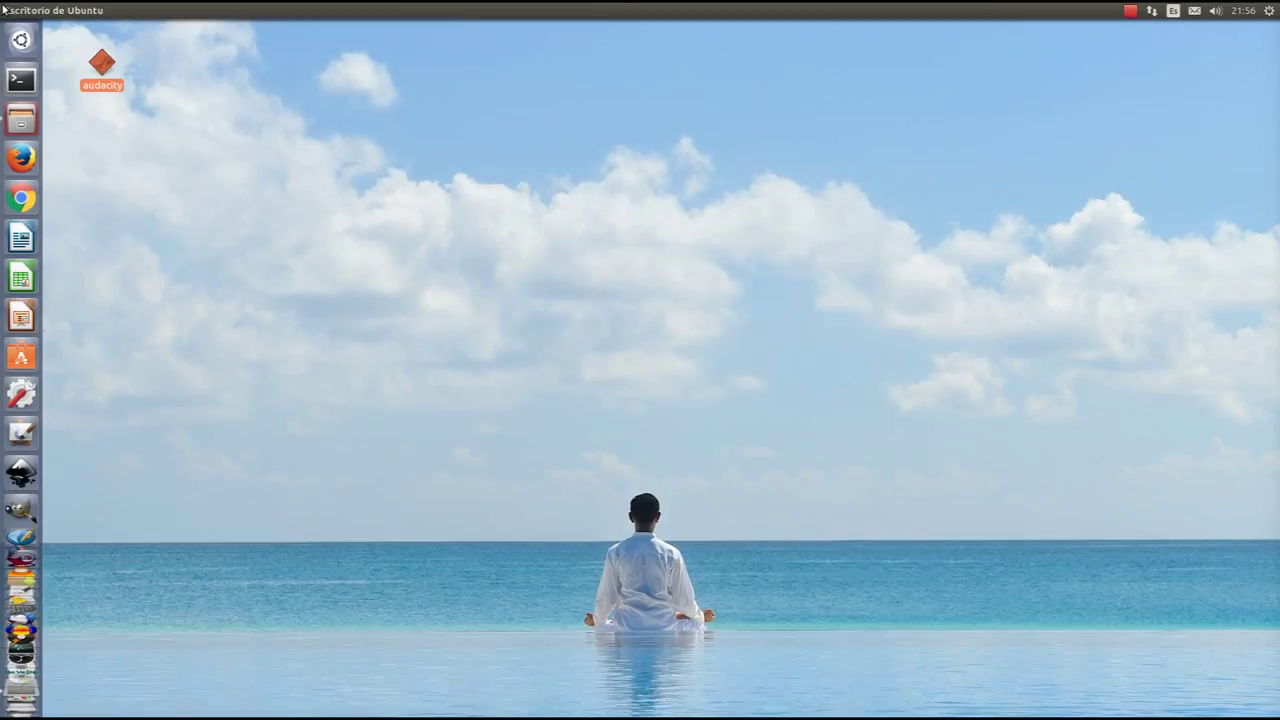
- Set the desktop audacity file's custom icon to the circulo image from the Imágenes folder
right_click(104, 67)
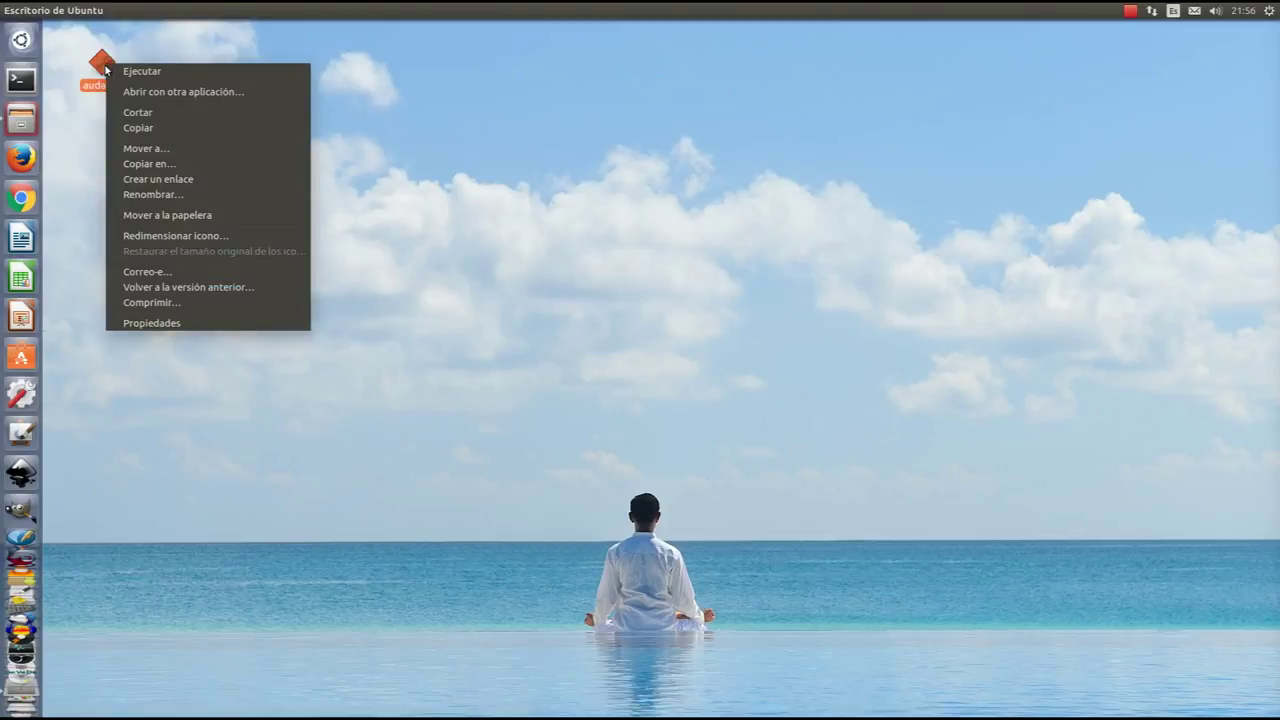
left_click(175, 325)
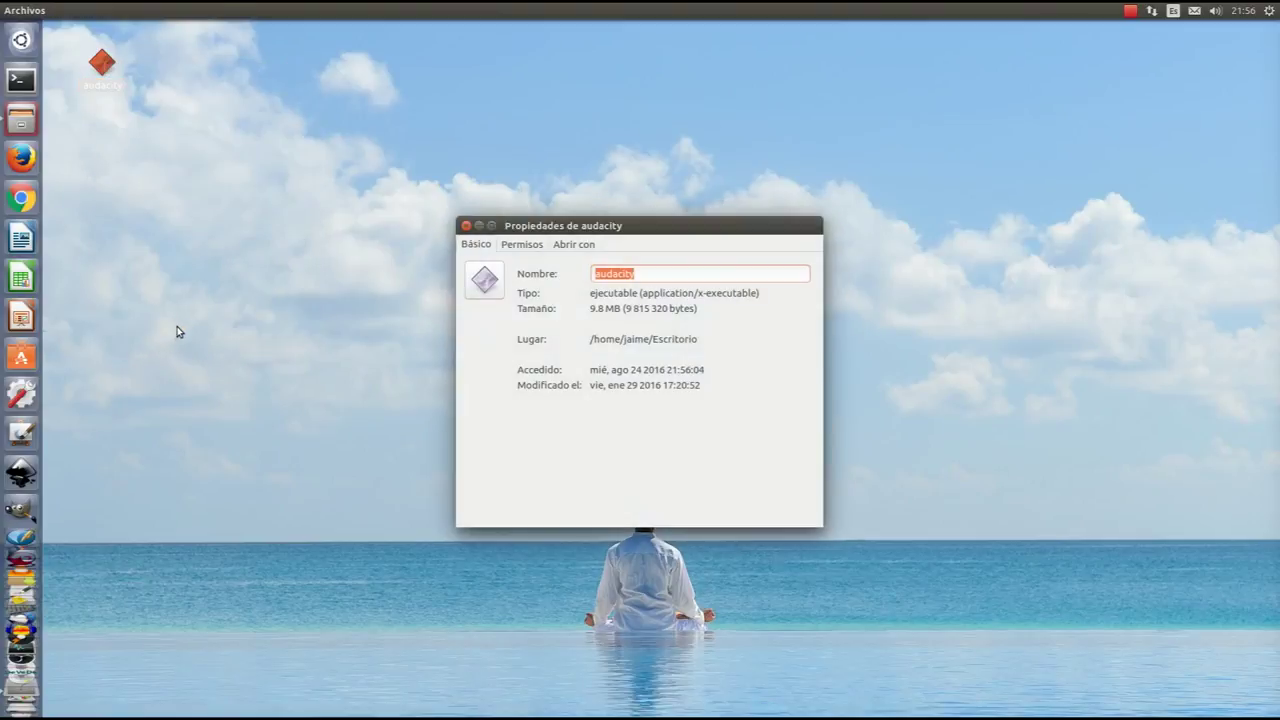
left_click(484, 285)
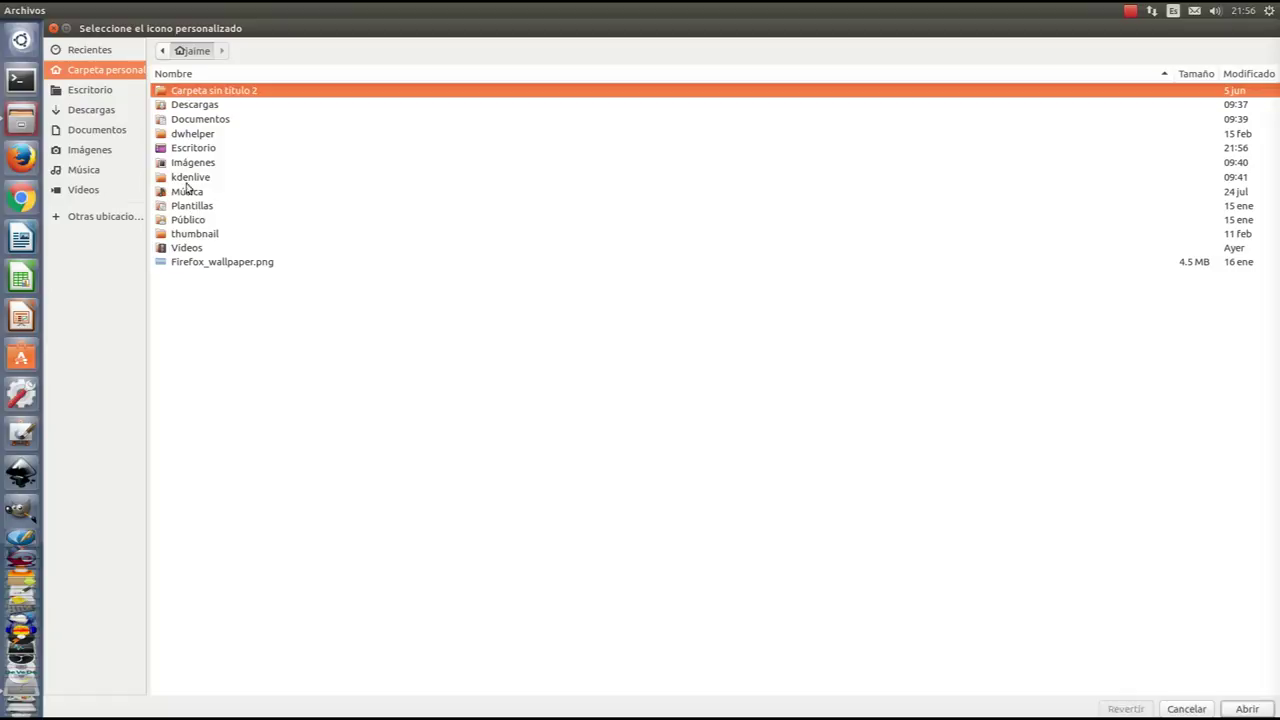
double_click(192, 163)
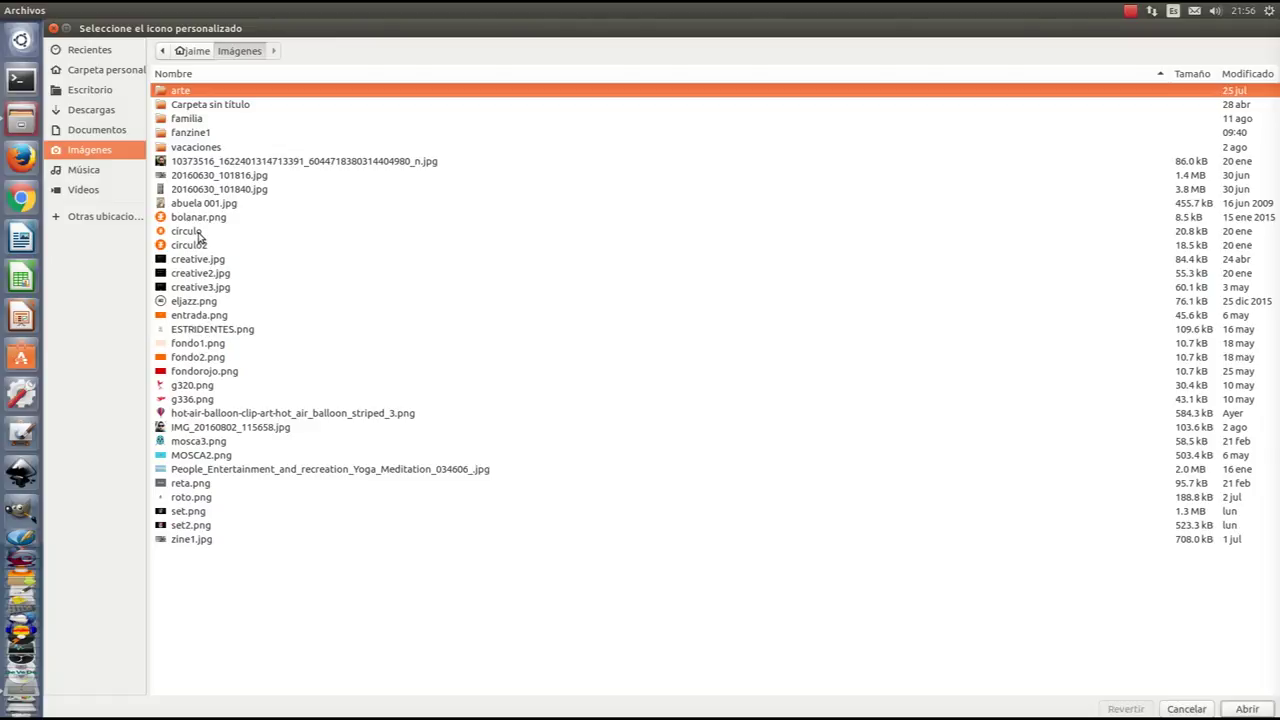
left_click(198, 229)
left_click(1246, 708)
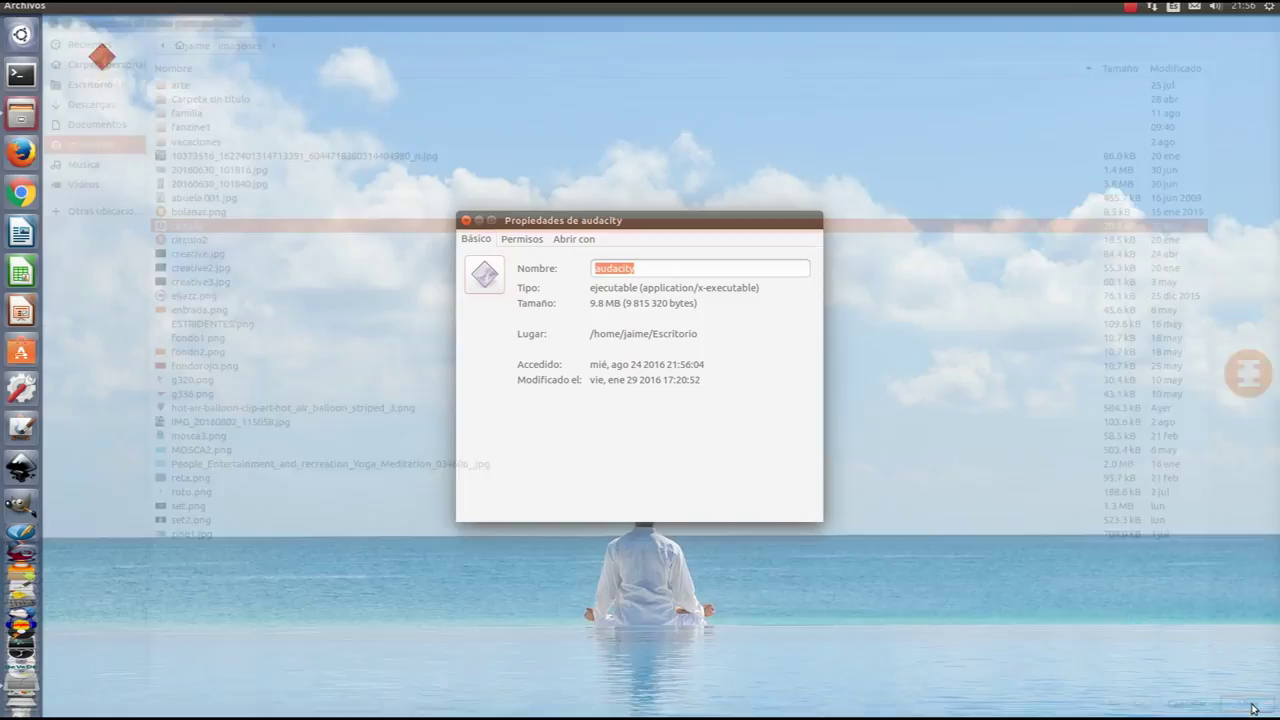
left_click(466, 226)
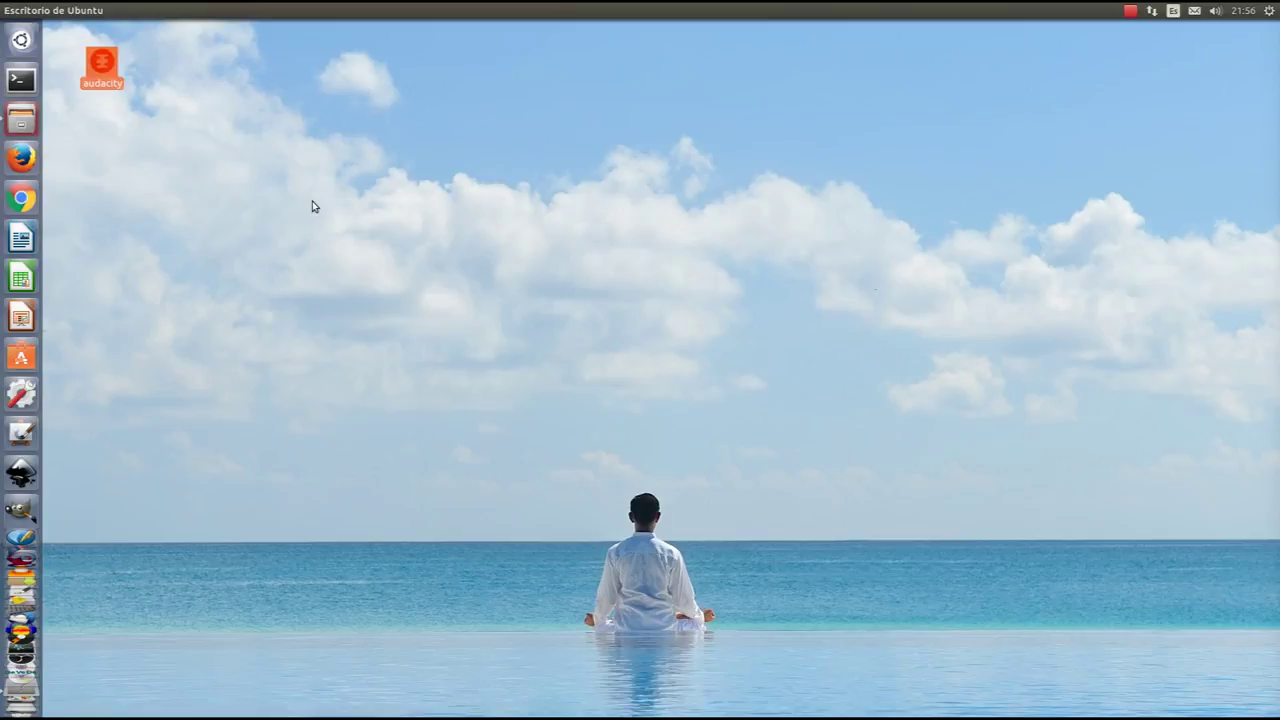
- Reopen the custom icon chooser in the audacity file's properties and browse to /usr/share/pixmaps
right_click(106, 73)
left_click(171, 330)
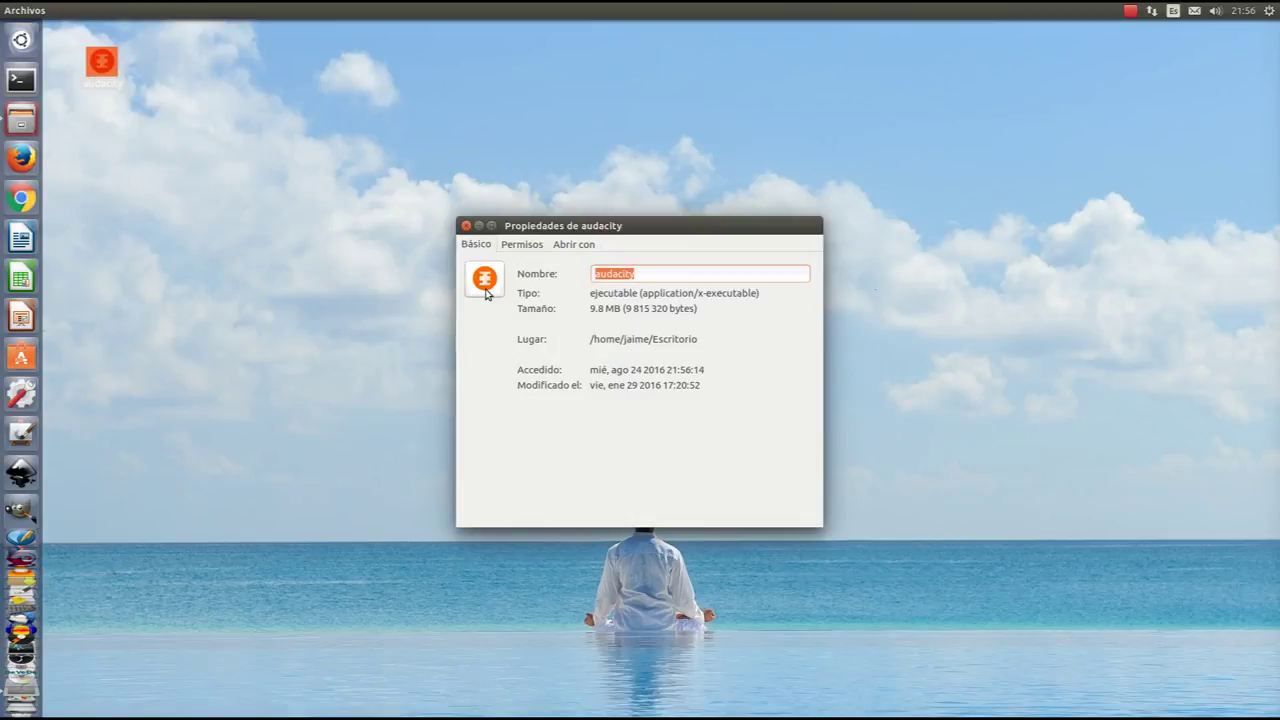
left_click(485, 284)
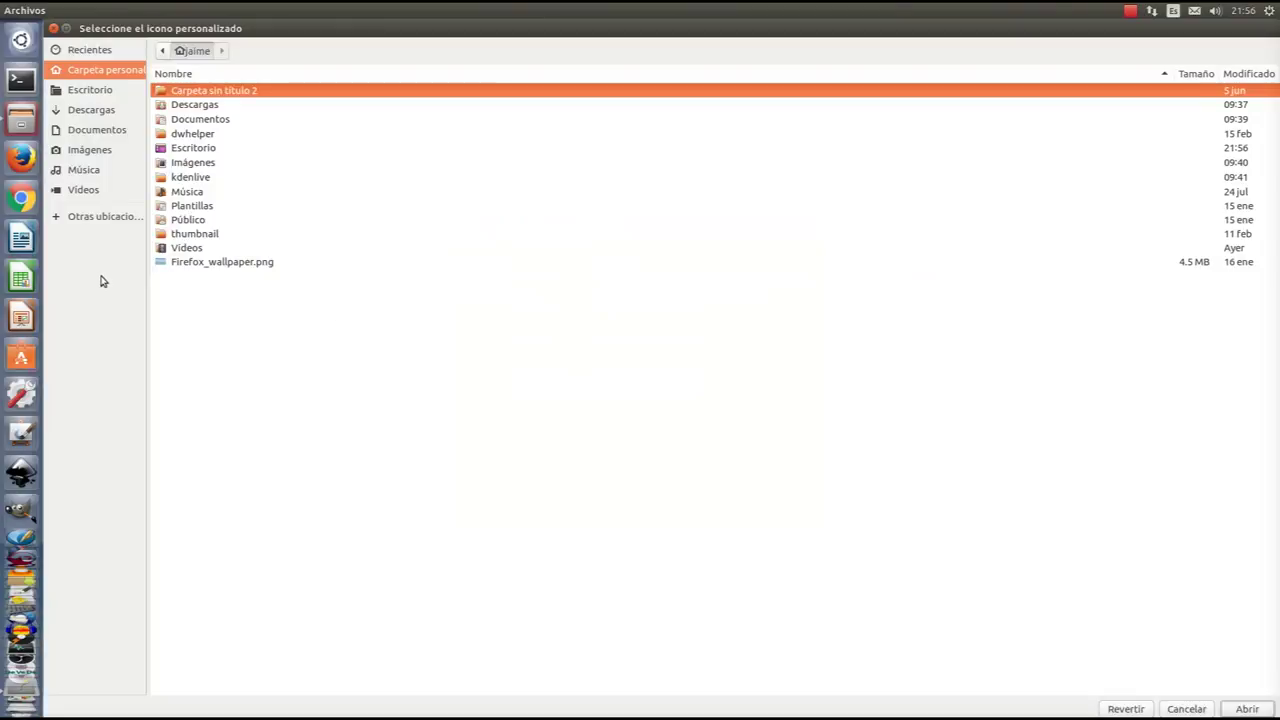
left_click(97, 224)
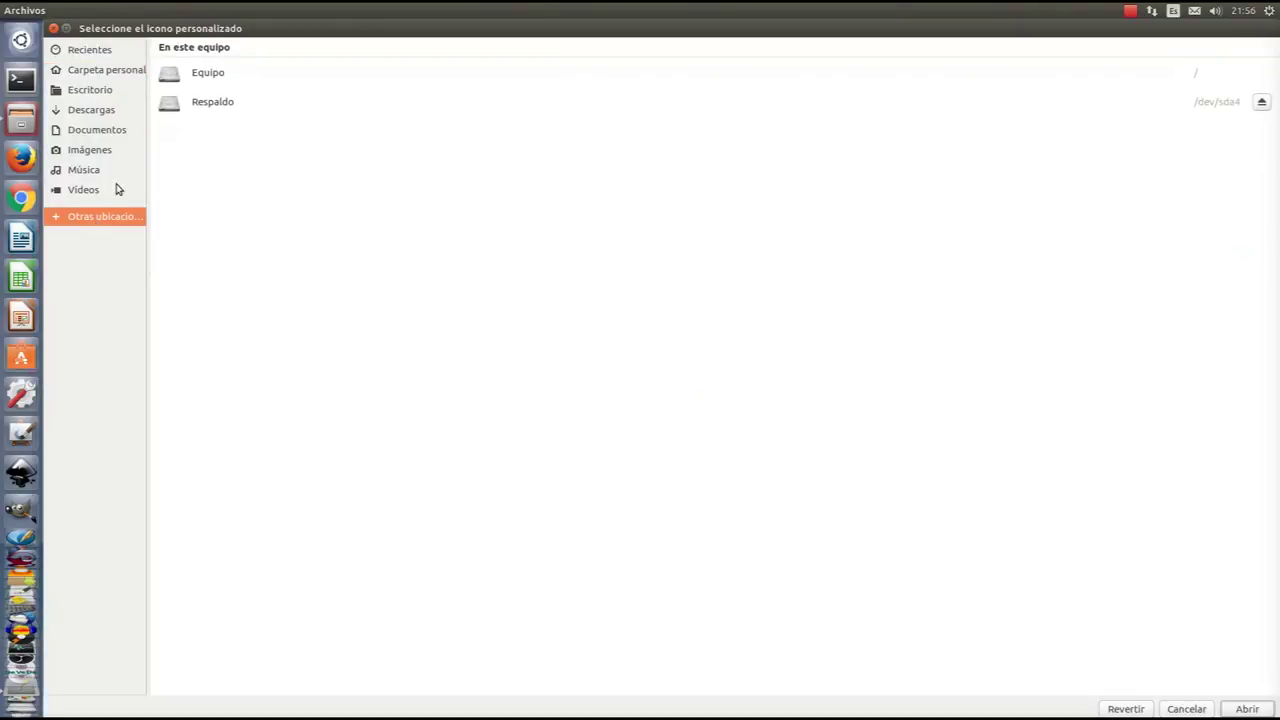
left_click(206, 78)
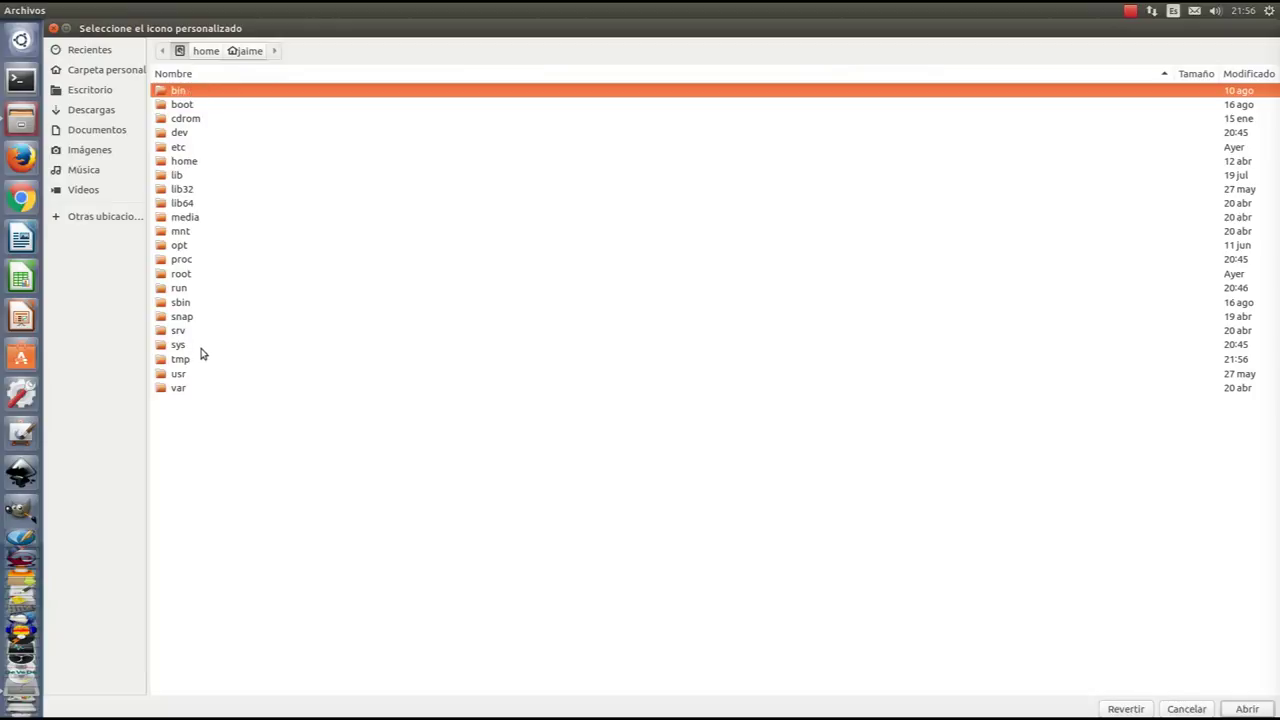
double_click(180, 373)
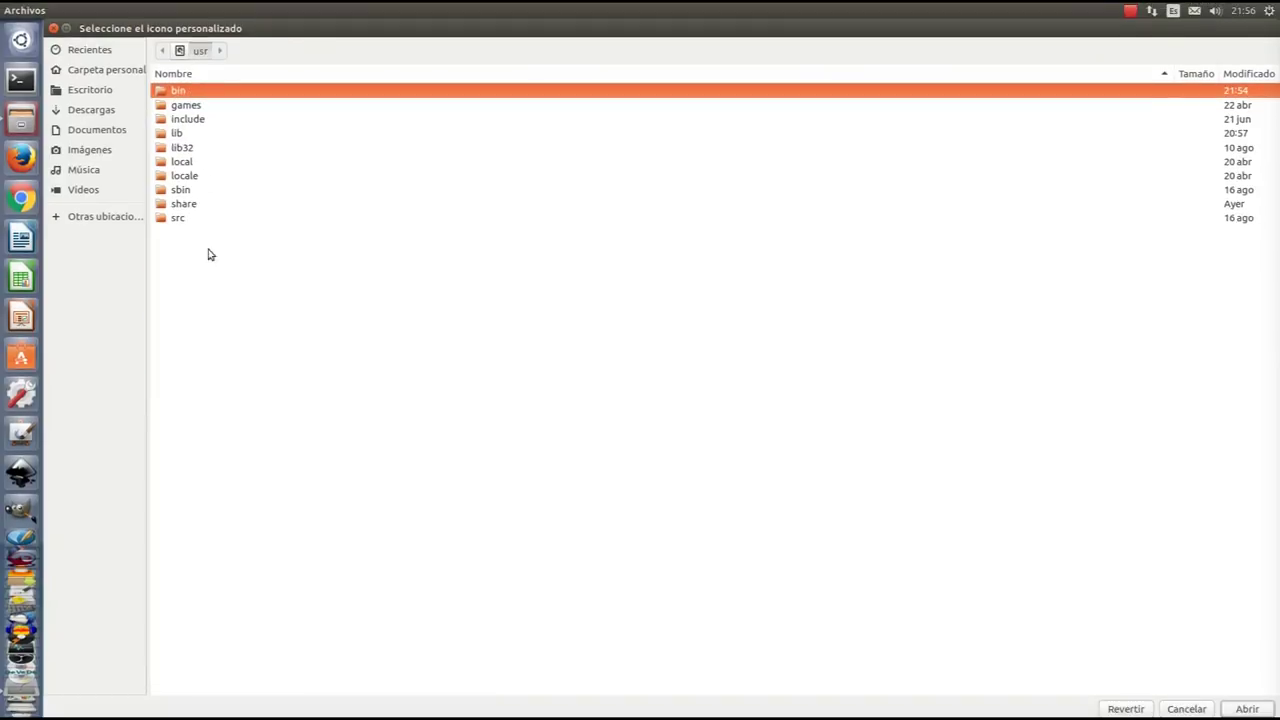
double_click(196, 93)
left_click(199, 51)
double_click(190, 204)
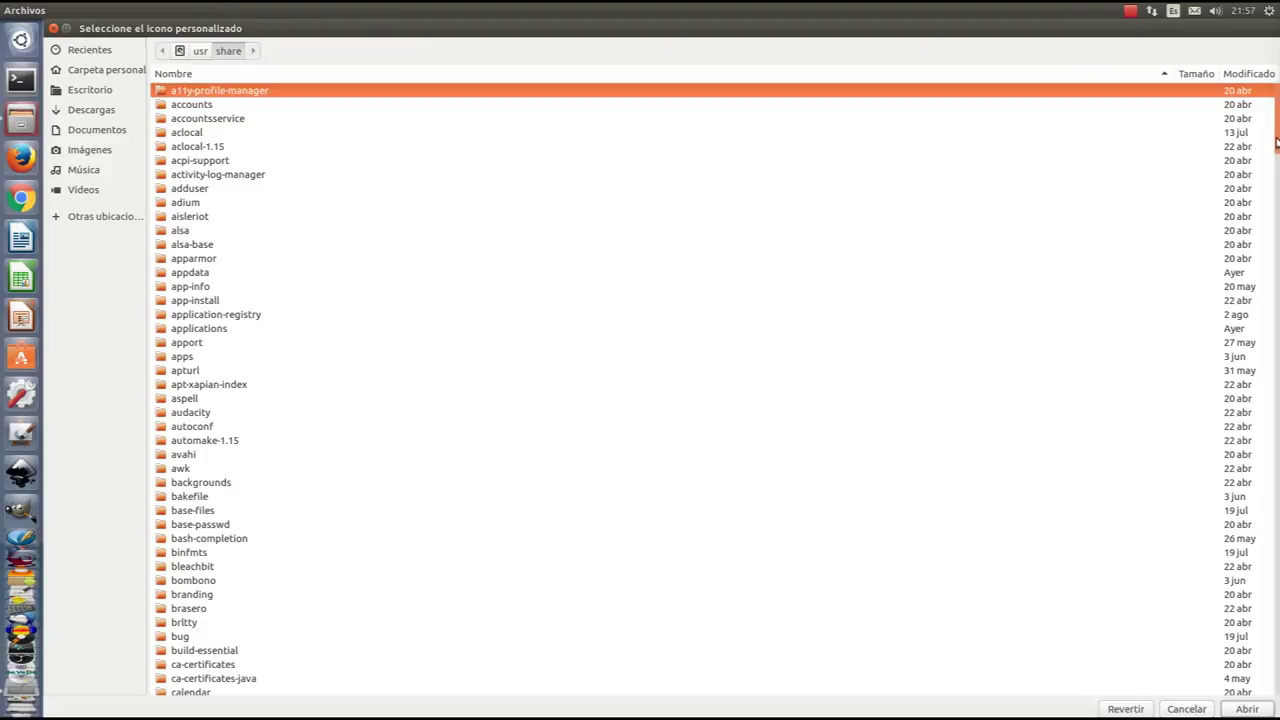
left_click_drag(1276, 137, 1270, 554)
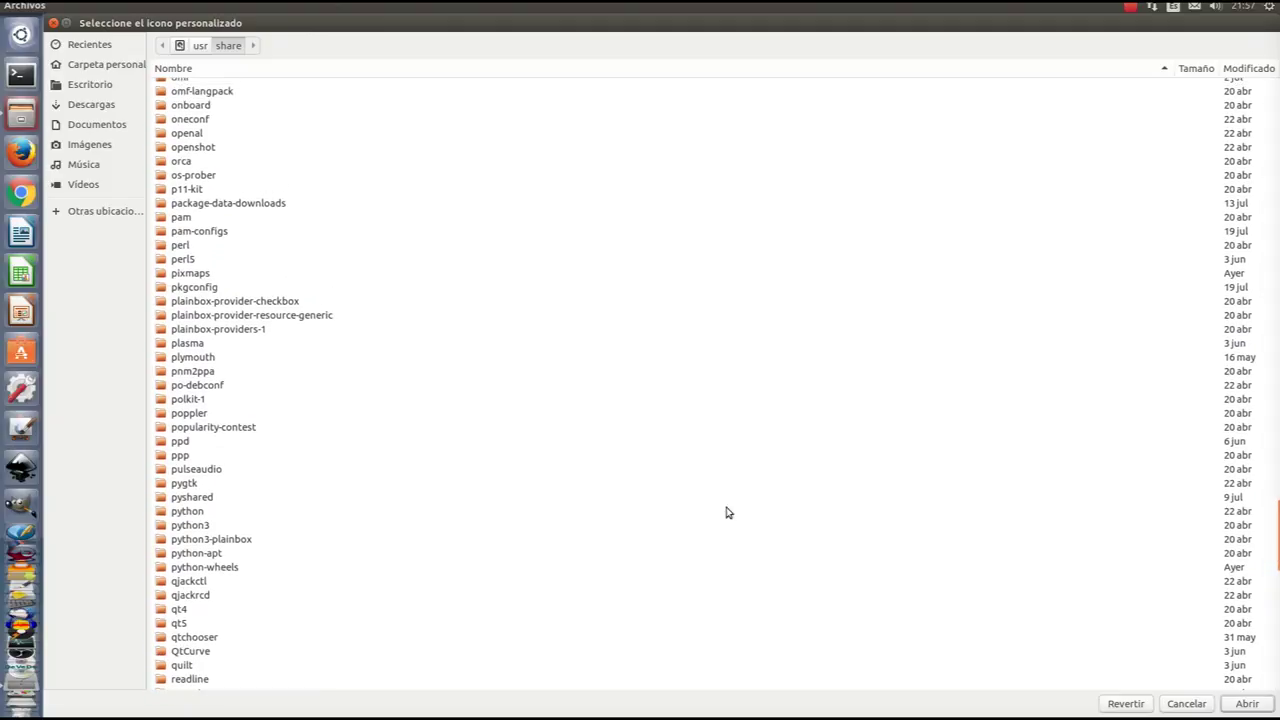
double_click(199, 281)
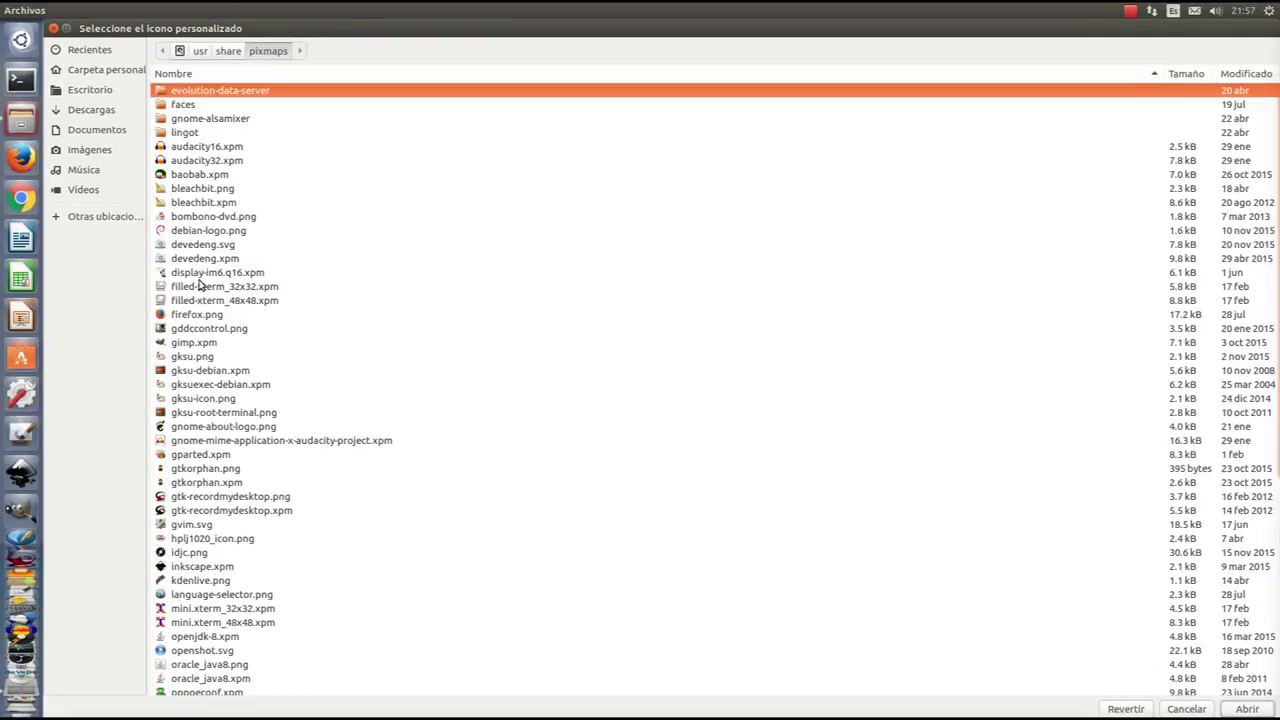
- Apply audacity16.xpm as the desktop file's custom icon and close its properties
left_click(222, 148)
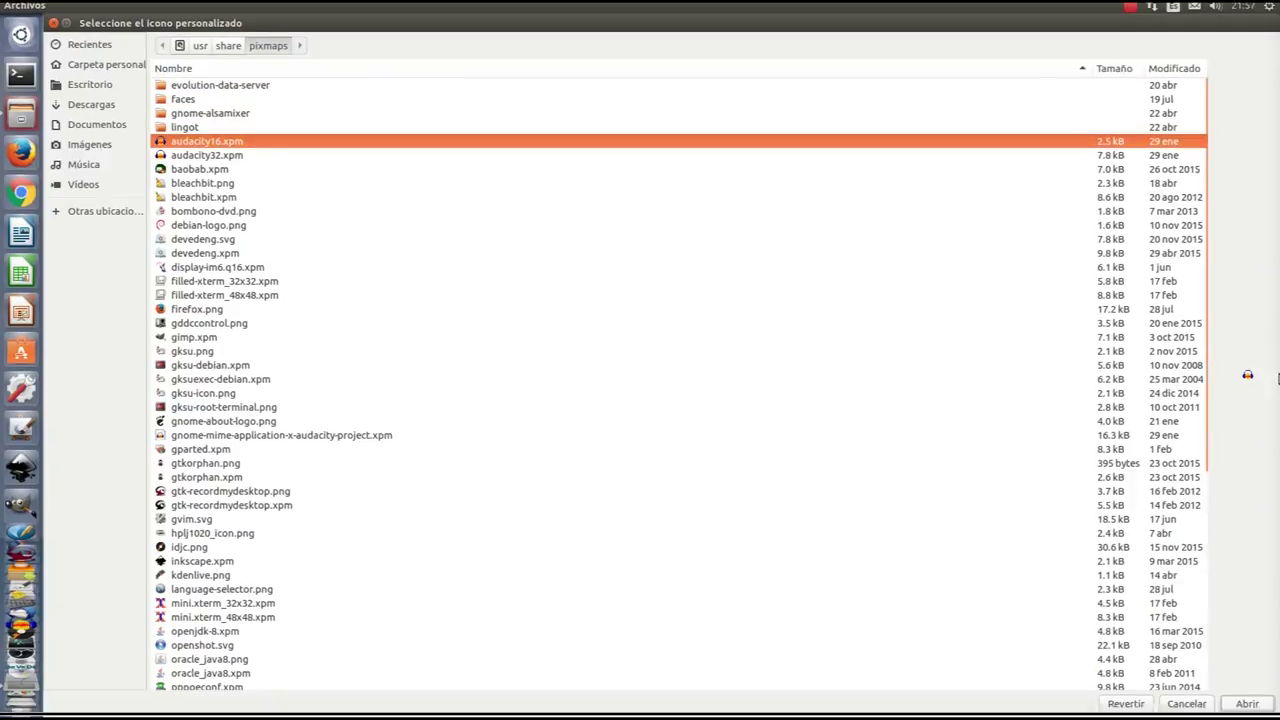
left_click(1247, 704)
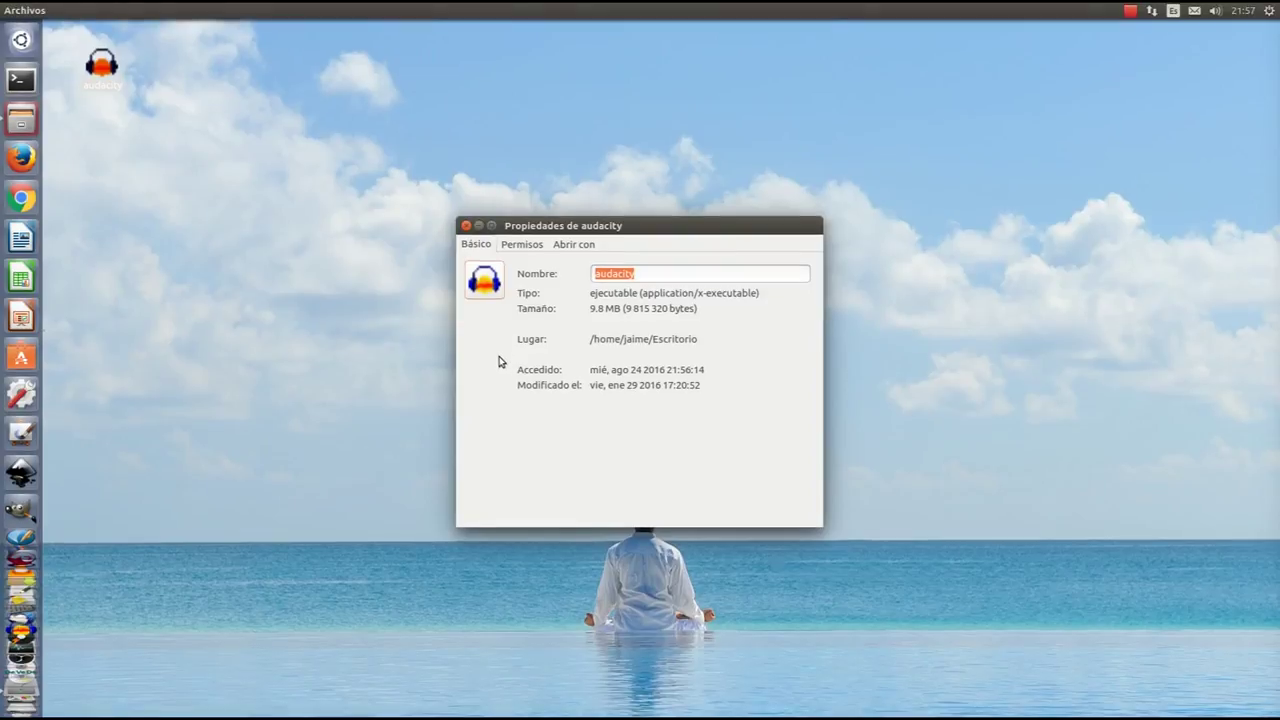
left_click(466, 227)
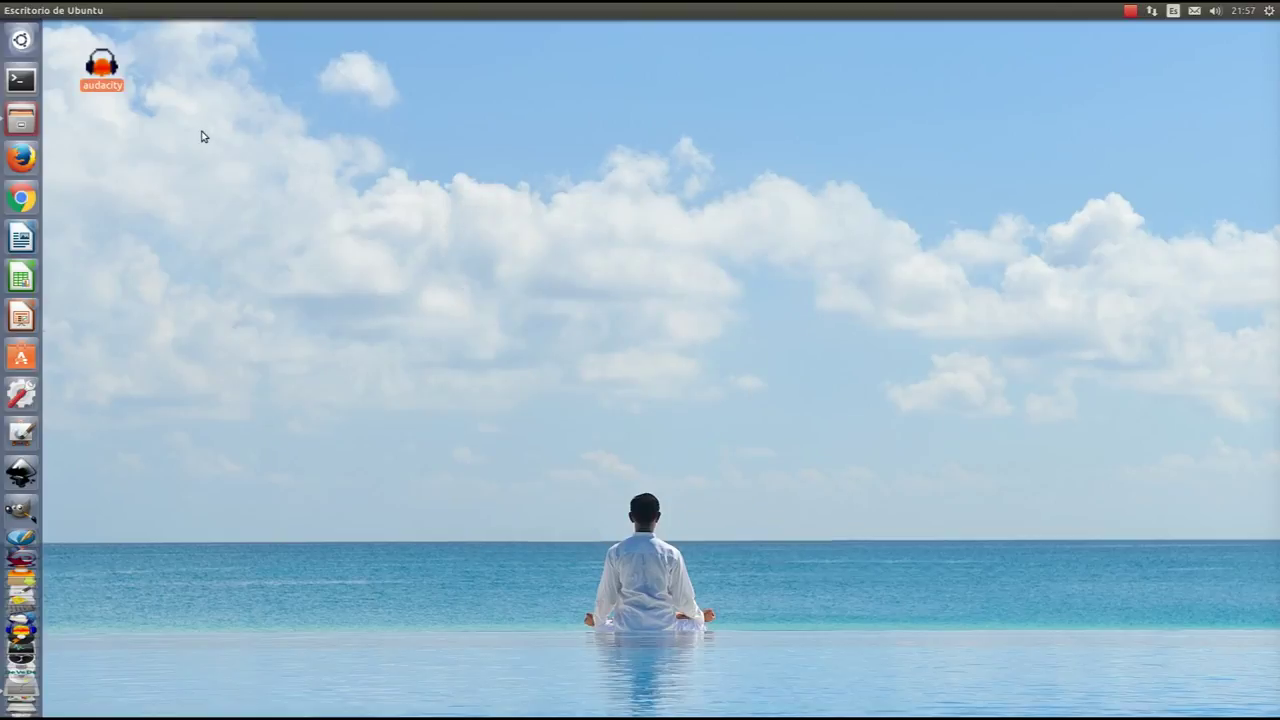
- Delete the audacity file from the desktop and quit the Archivos file manager
key("Delete")
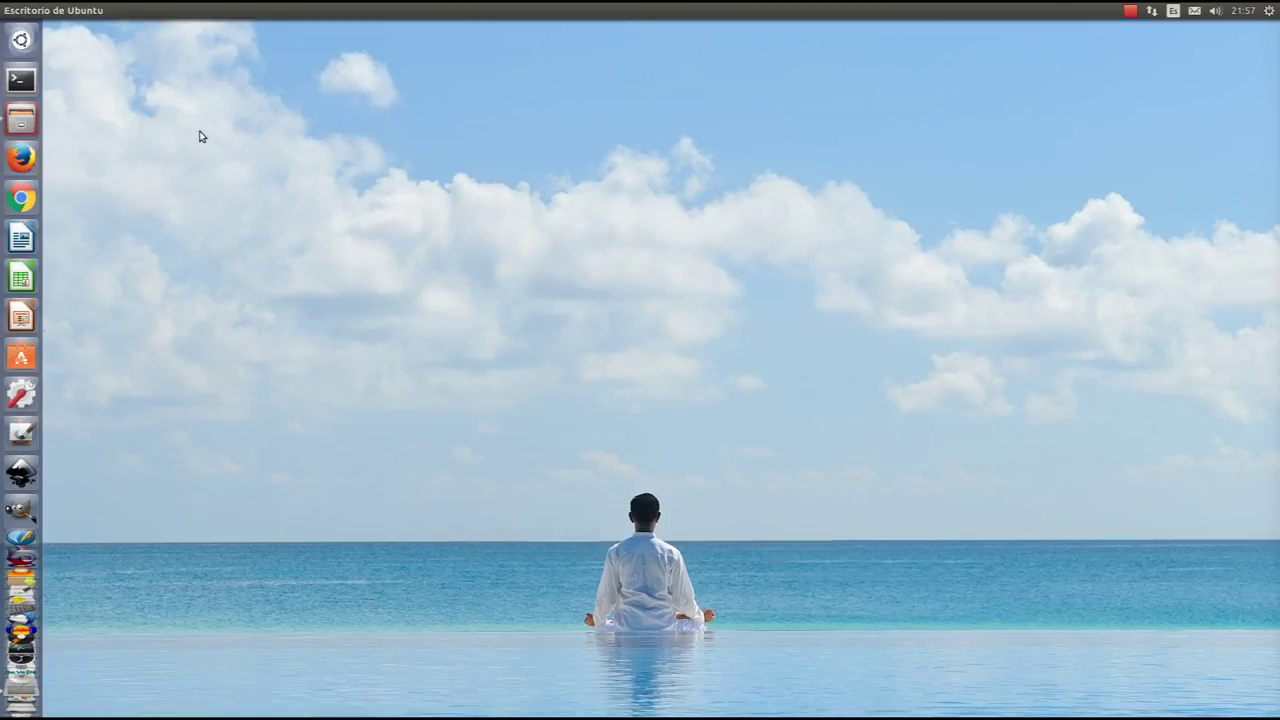
right_click(21, 120)
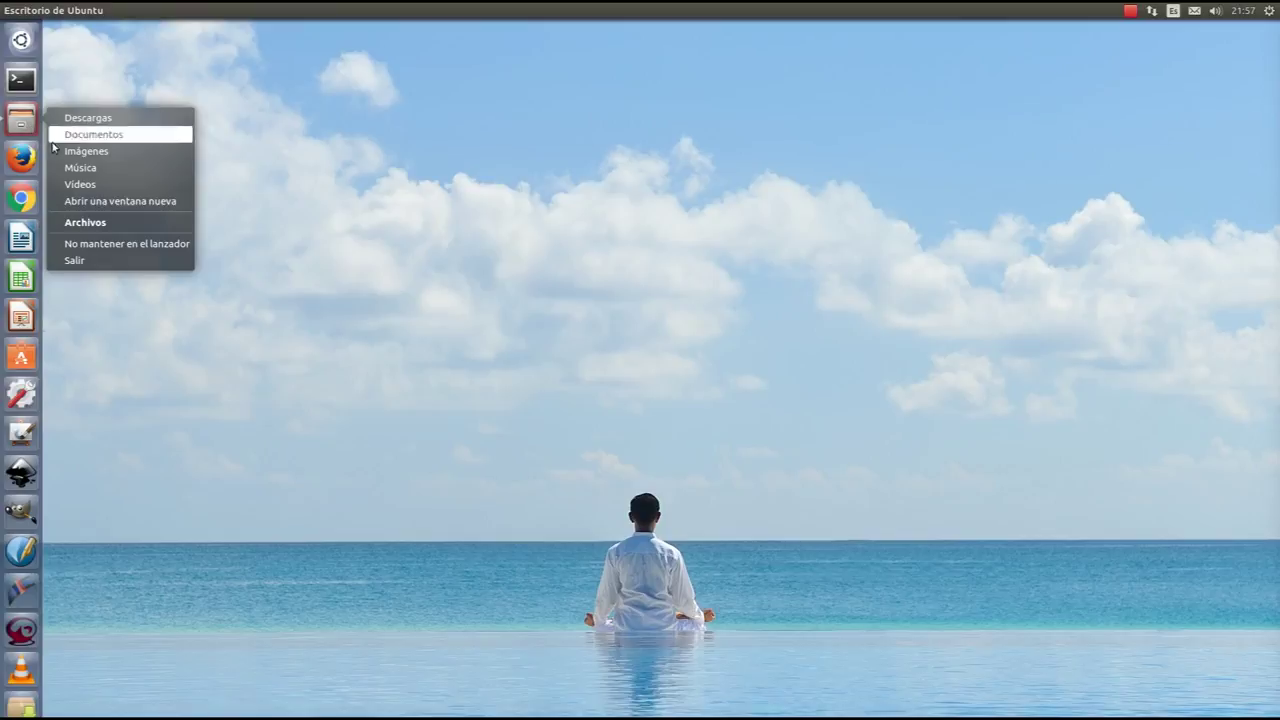
left_click(140, 265)
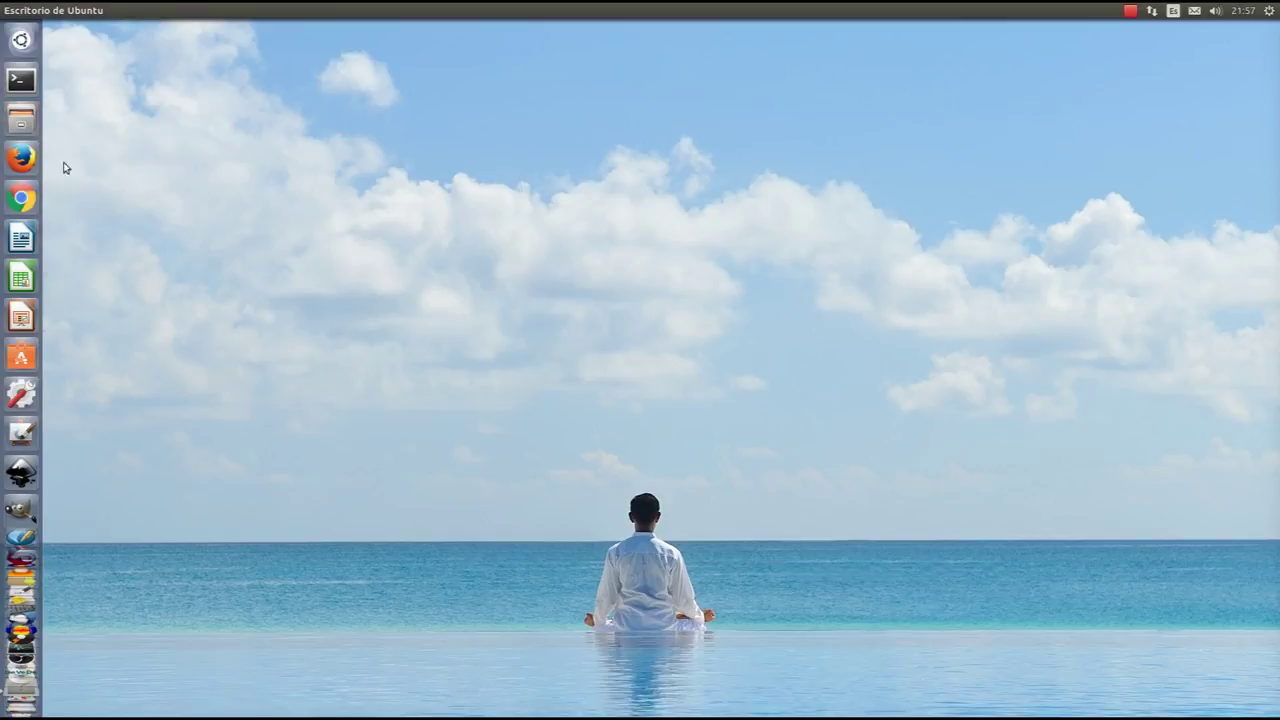
- Open a terminal, run sudo nautilus, and enter the account password to start the file manager as administrator
left_click(21, 81)
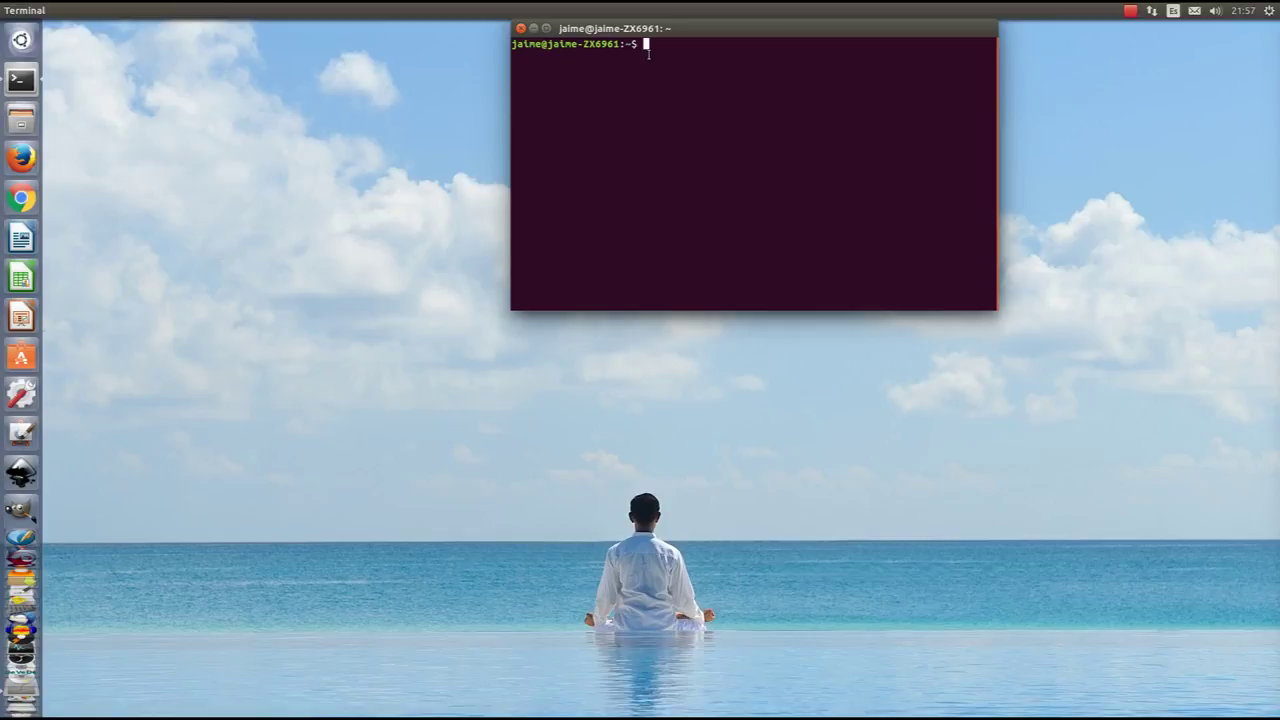
type("sudo nautilus")
key("Return")
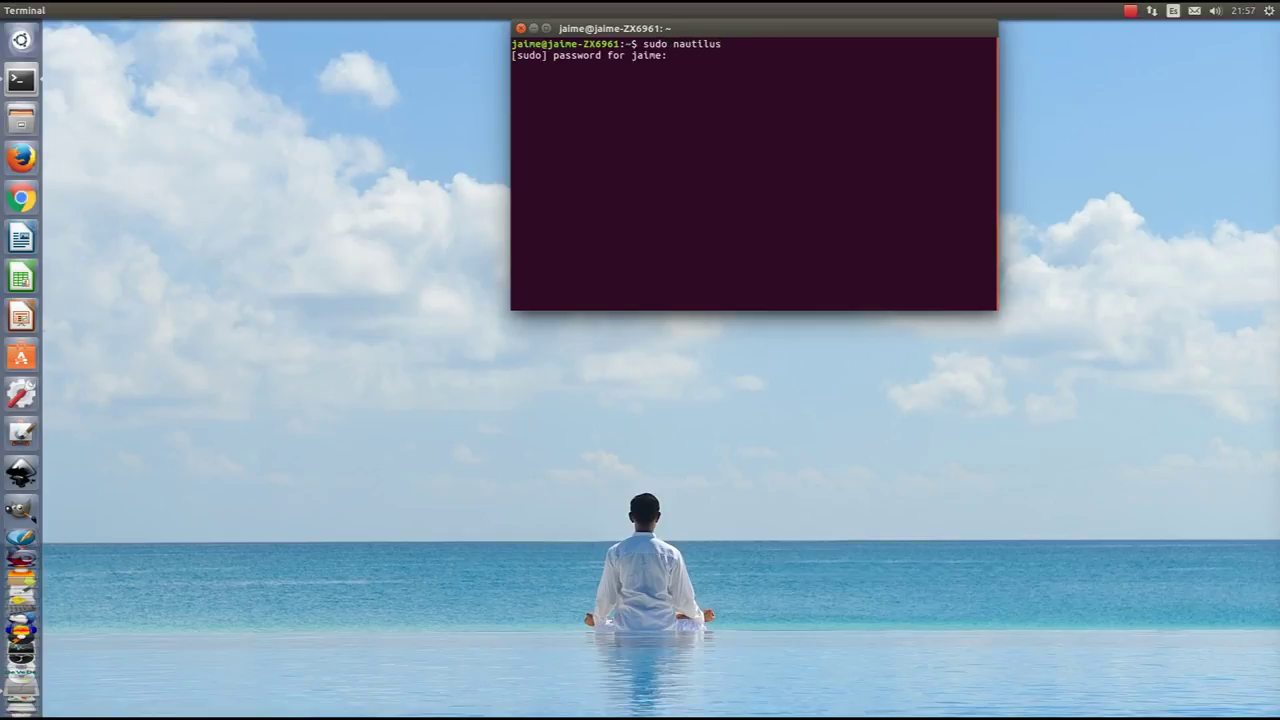
key("Return")
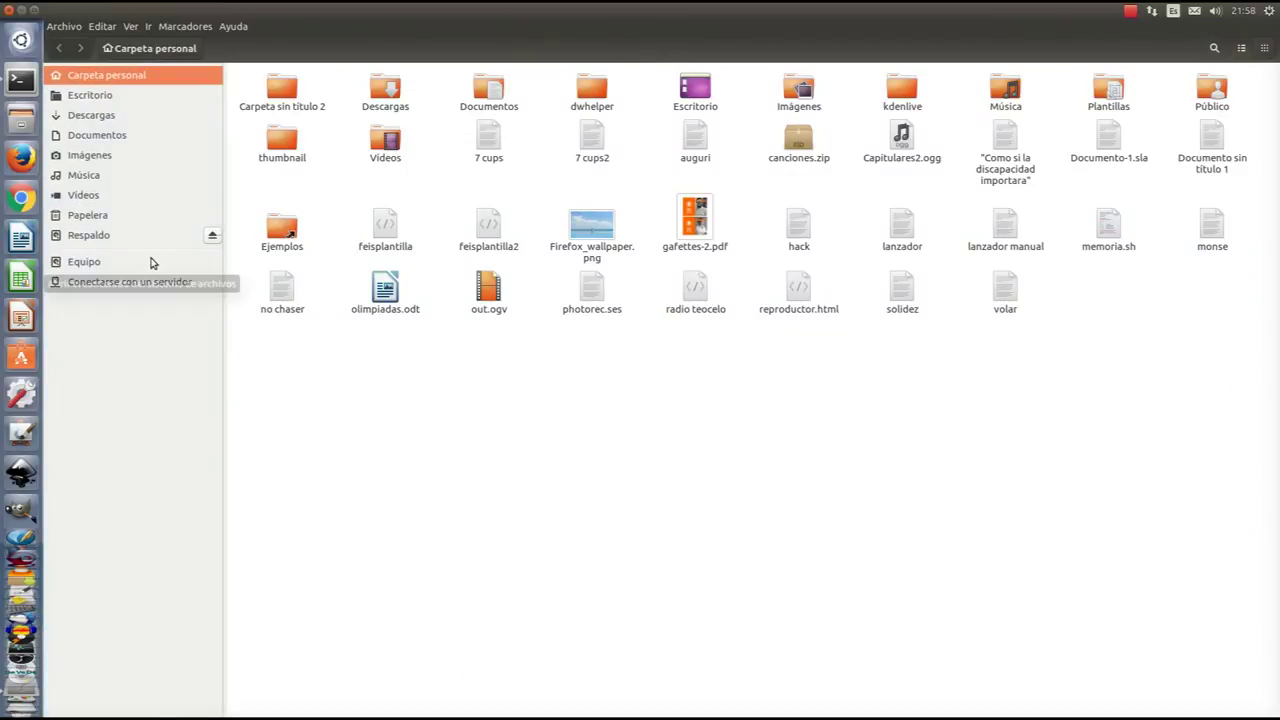
- Browse from Equipo to /usr/bin and create a link to the audacity executable there
left_click(152, 262)
double_click(278, 199)
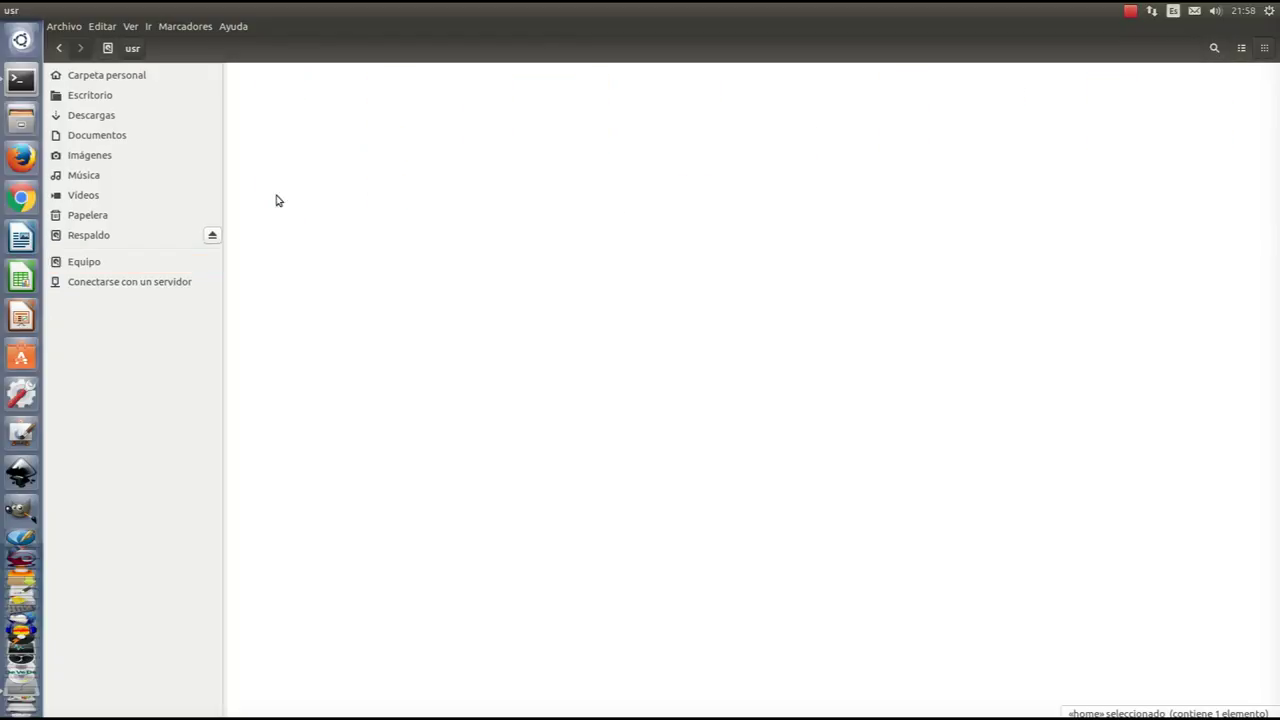
double_click(289, 106)
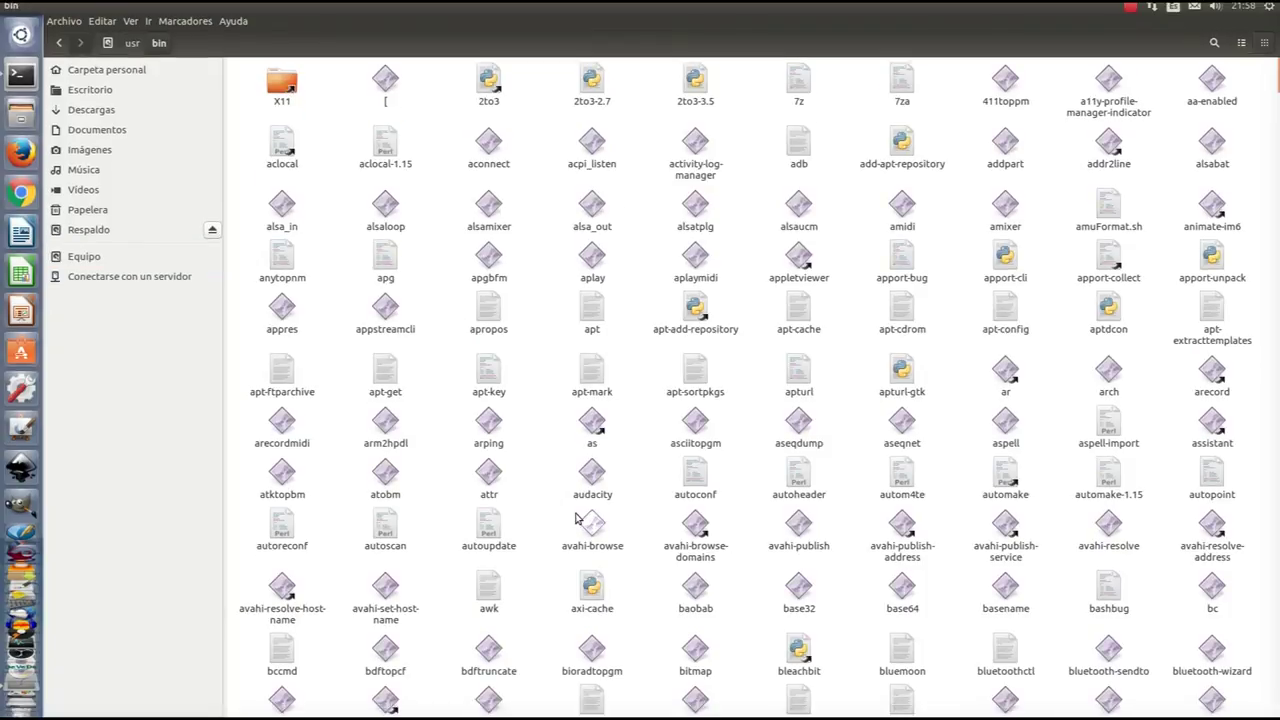
left_click(591, 472)
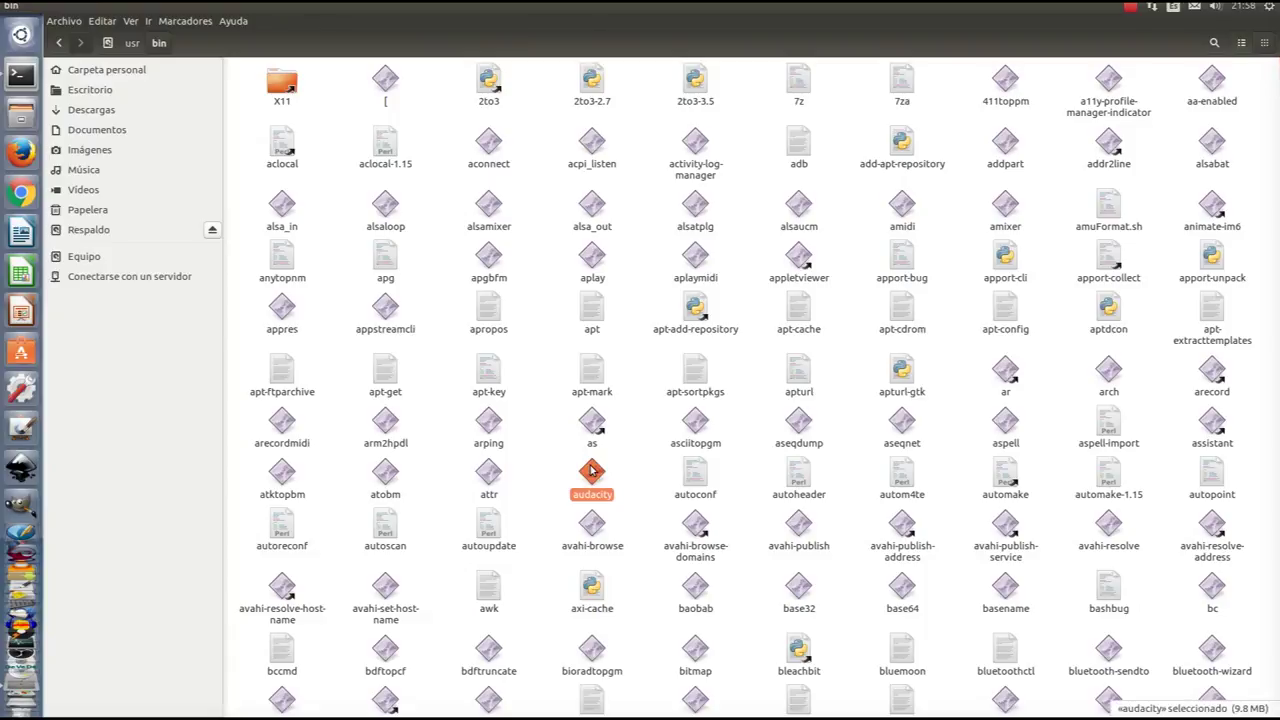
right_click(591, 471)
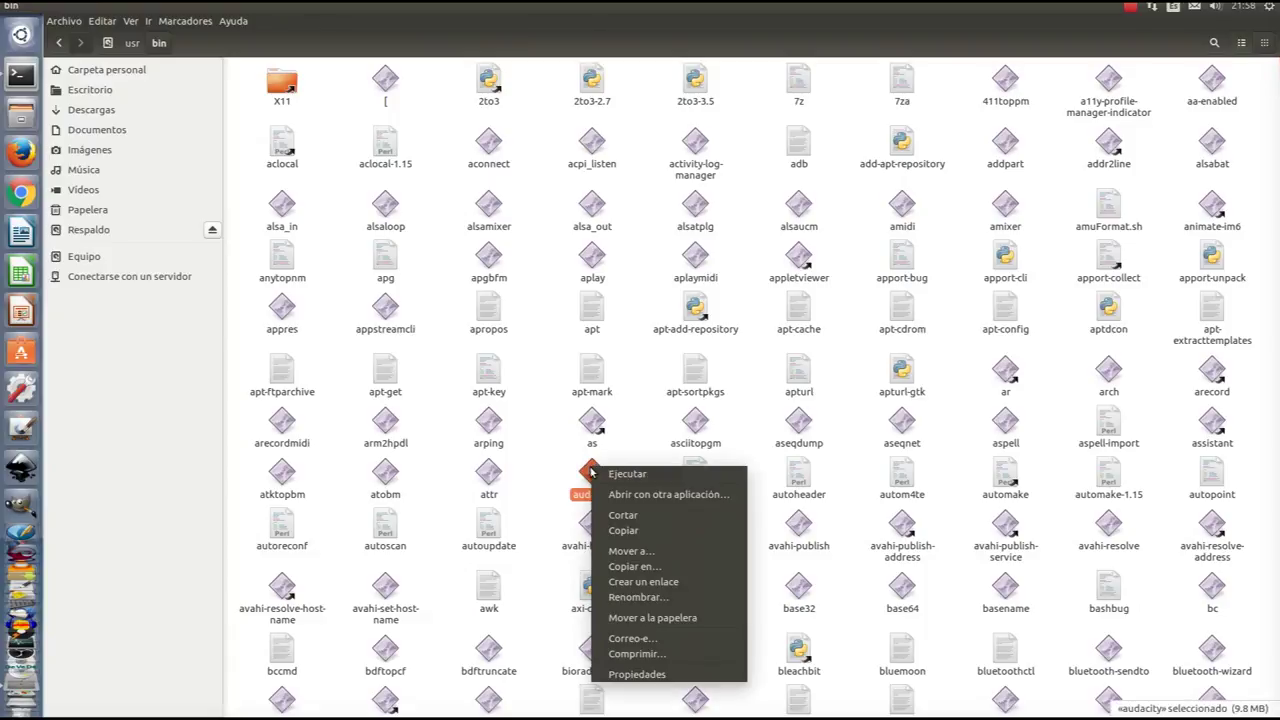
left_click(626, 583)
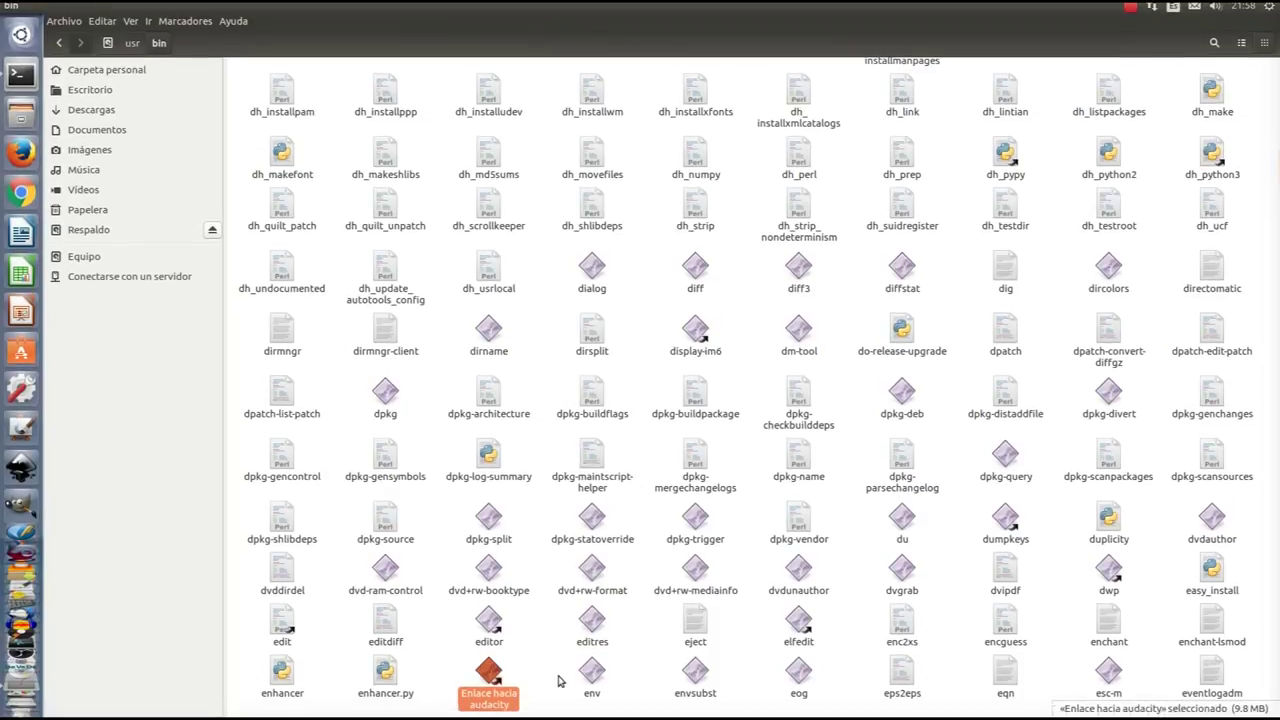
- Review the basic properties and permissions of the Enlace hacia audacity link in /usr/bin, and close them
right_click(503, 700)
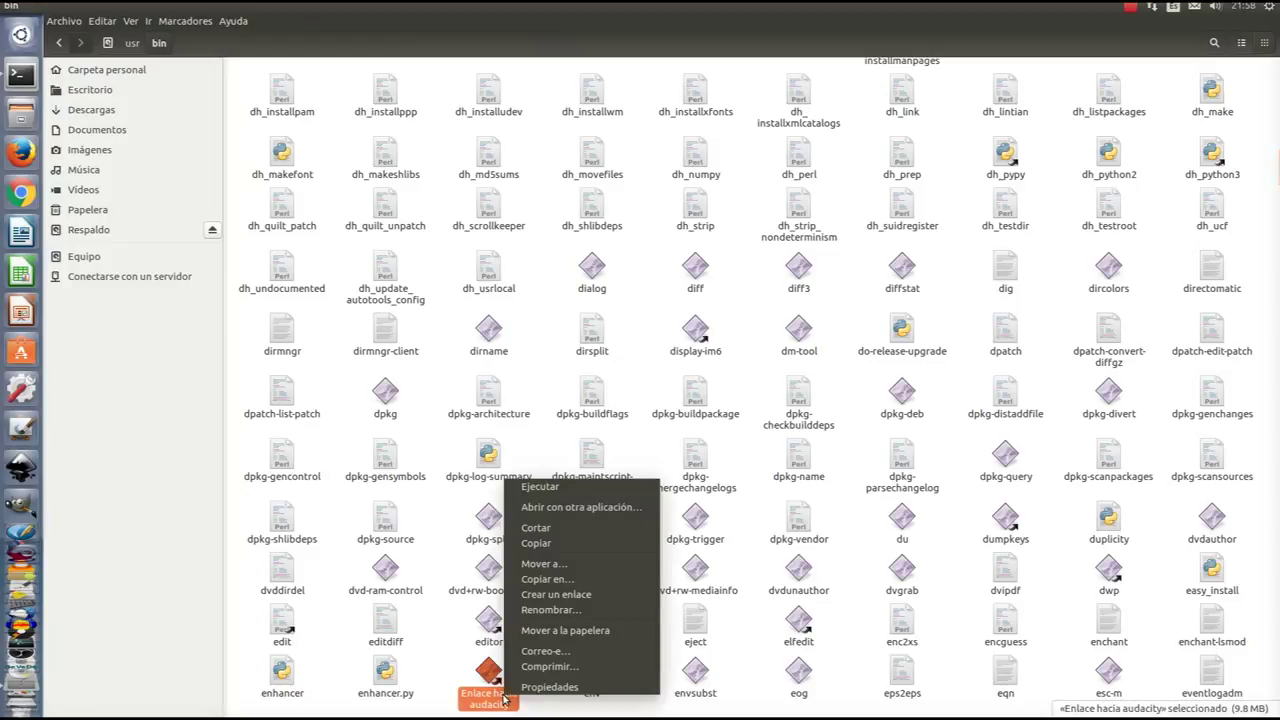
left_click(535, 688)
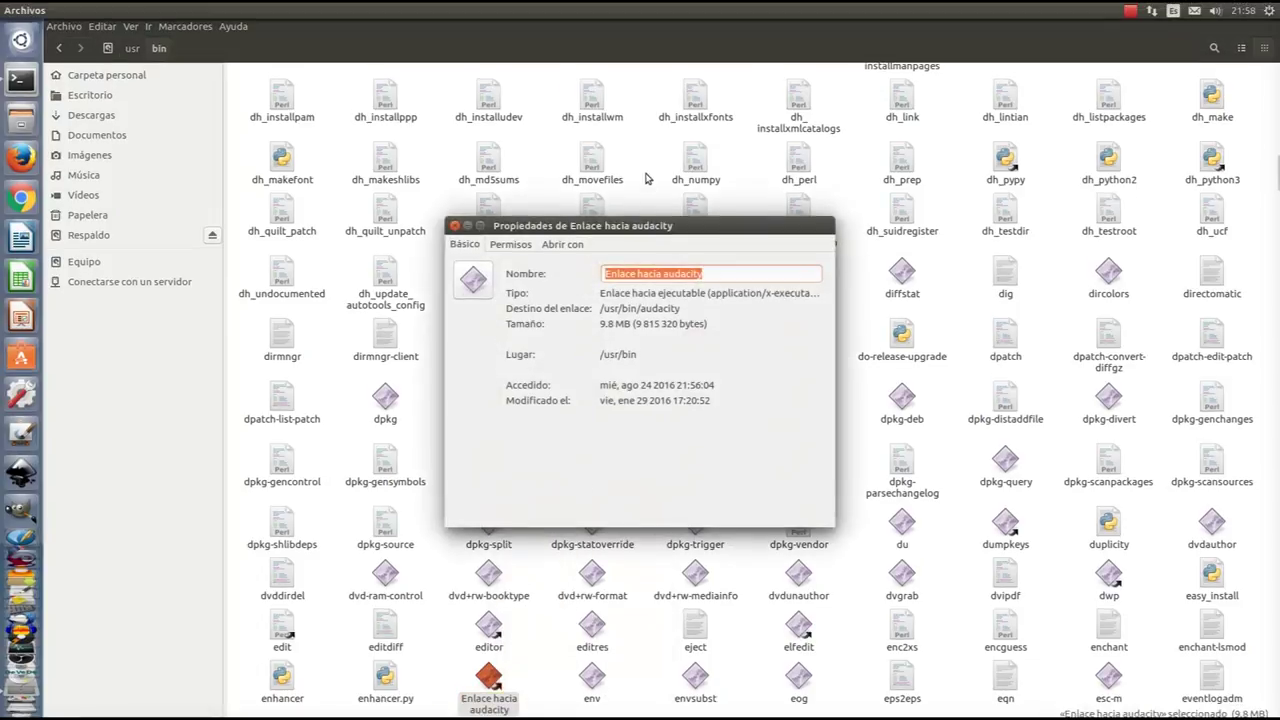
left_click(522, 239)
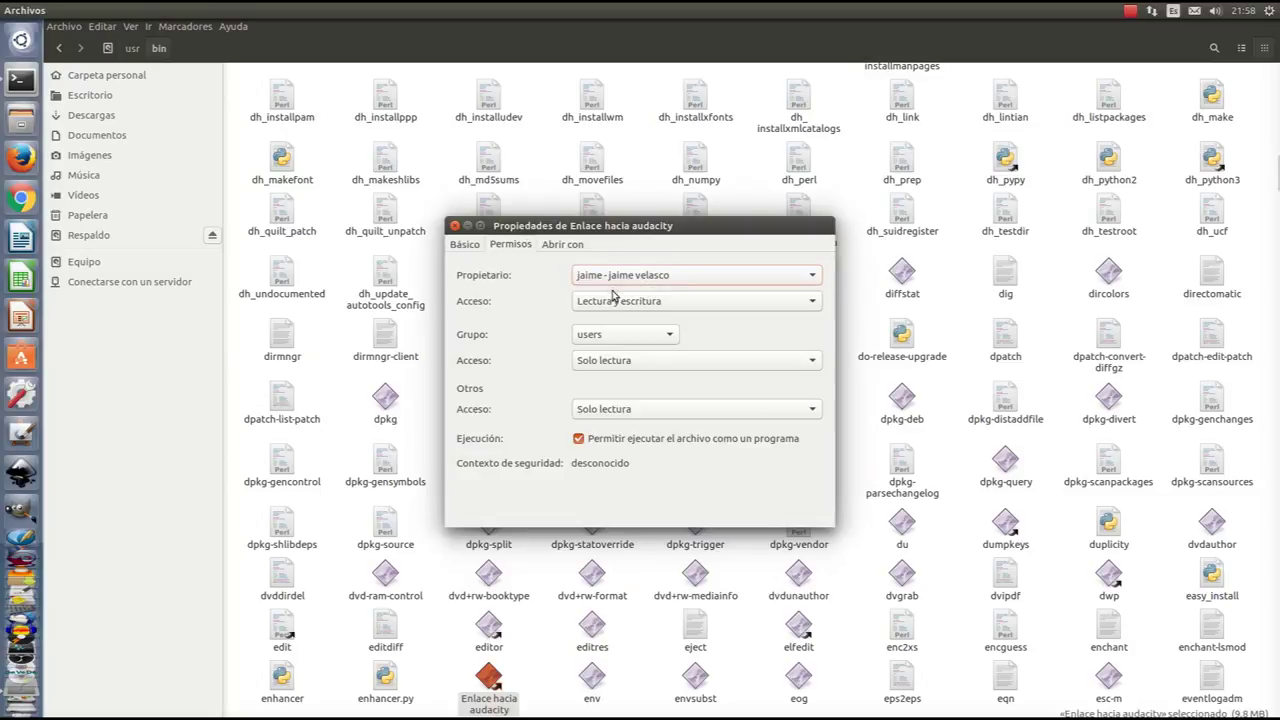
left_click(464, 245)
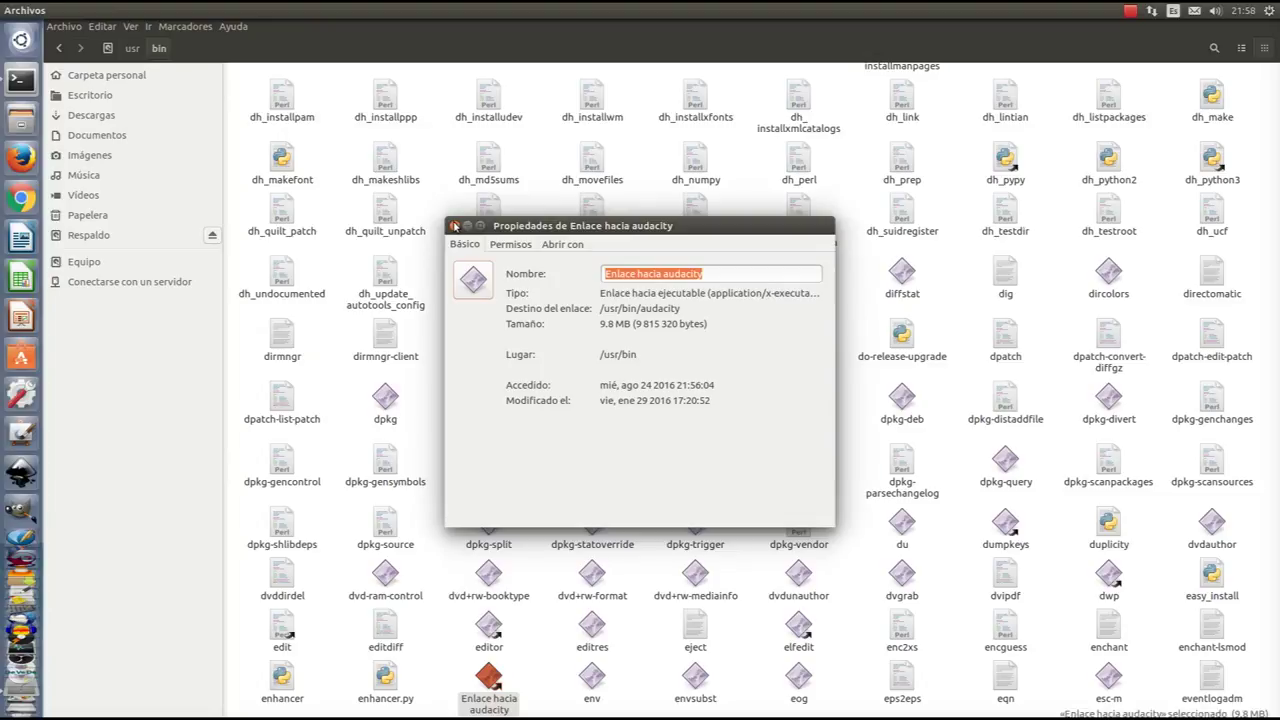
left_click(455, 226)
- Copy the Enlace hacia audacity link to the Escritorio folder and close the administrator file manager
right_click(490, 677)
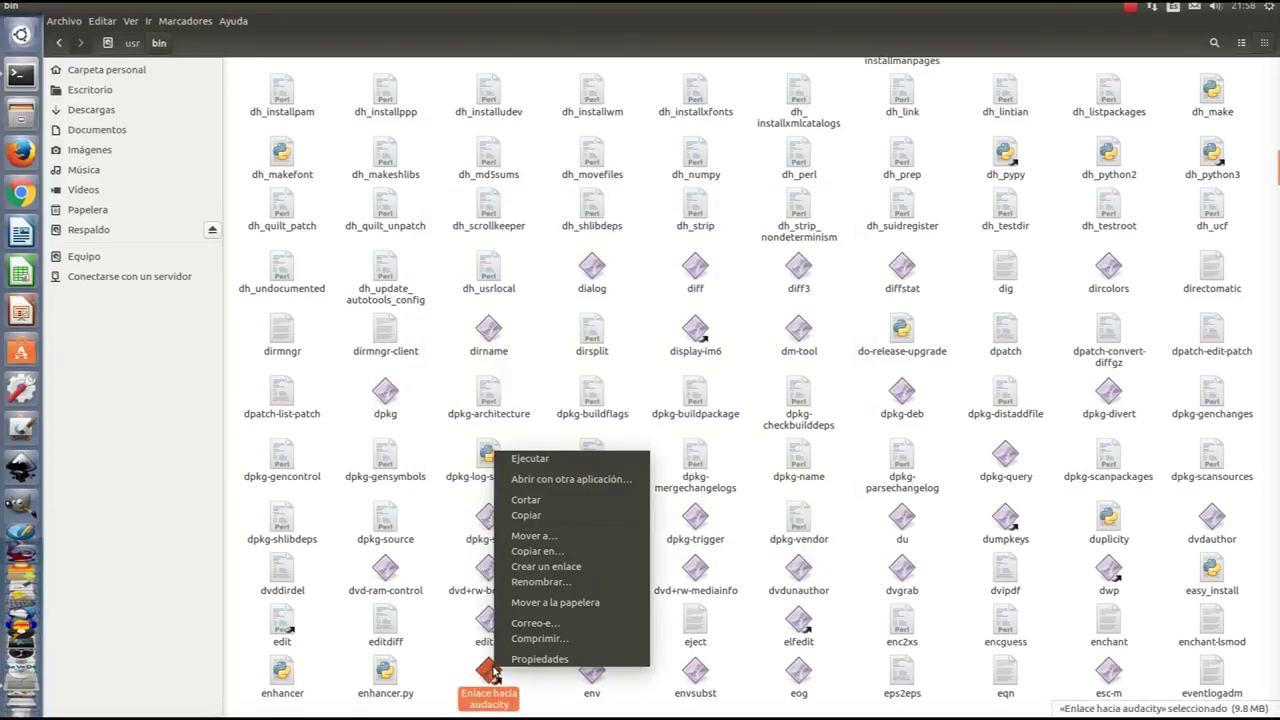
left_click(540, 552)
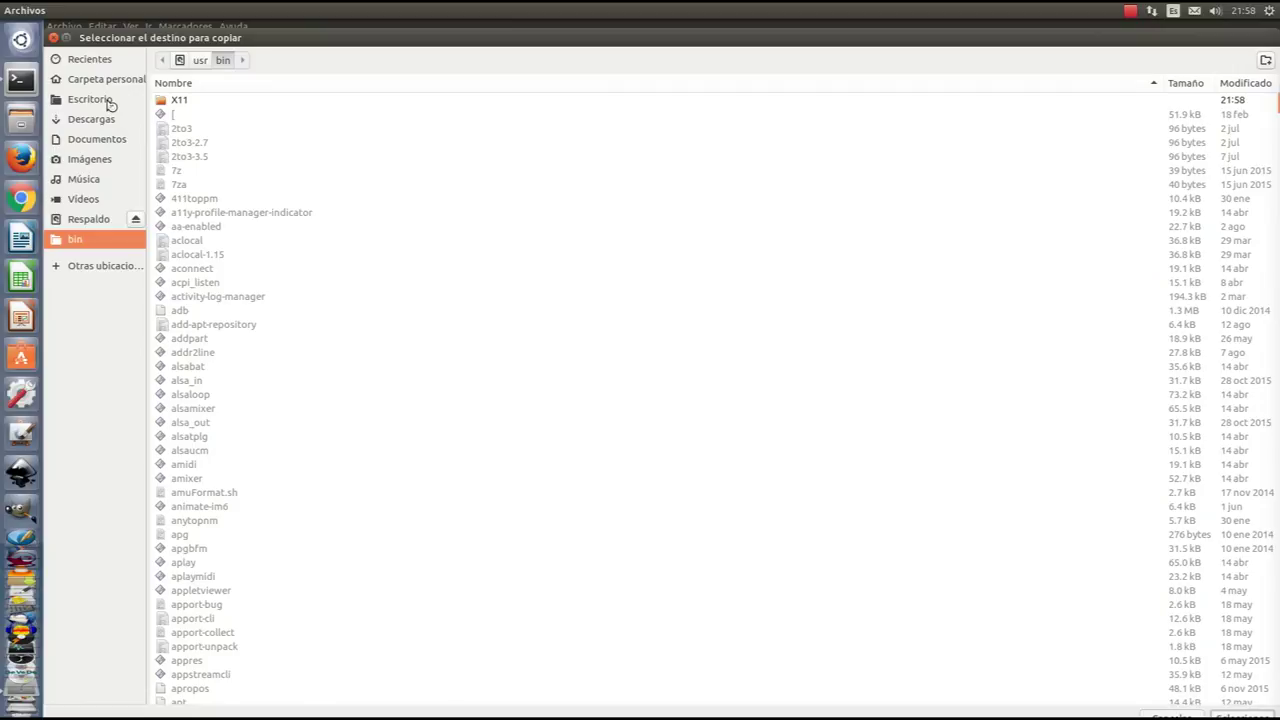
left_click(110, 103)
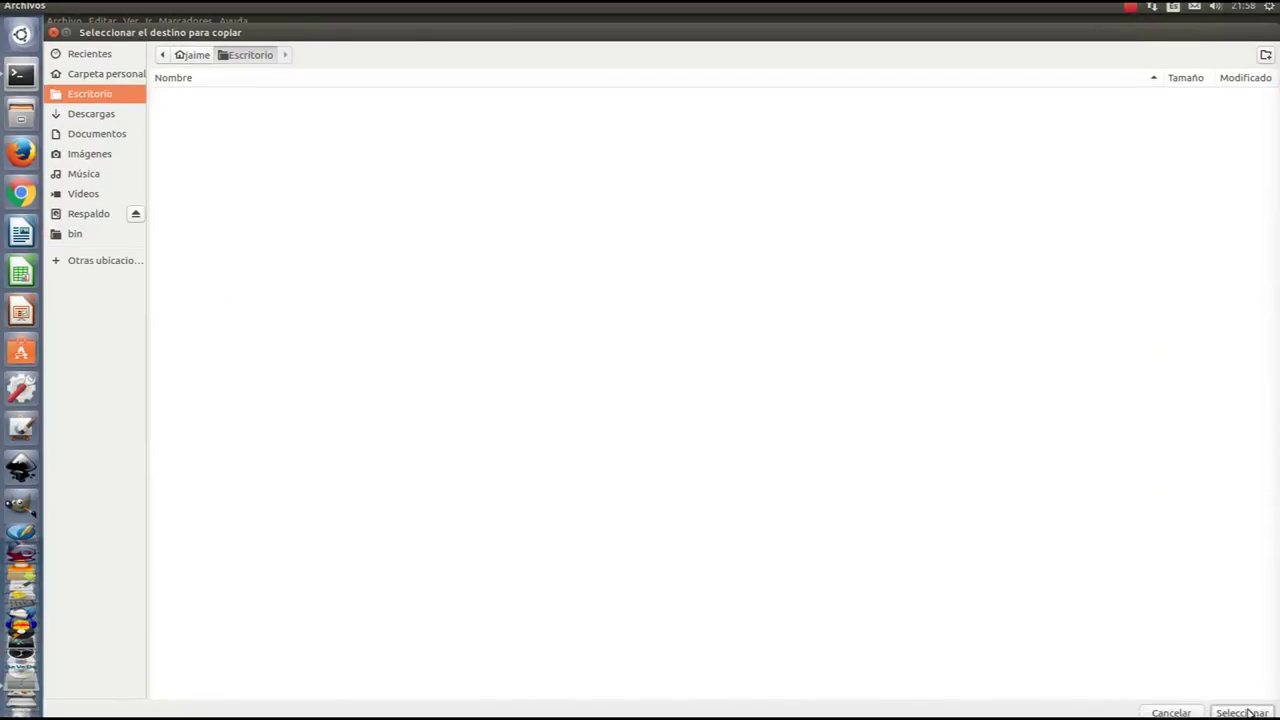
left_click(1243, 712)
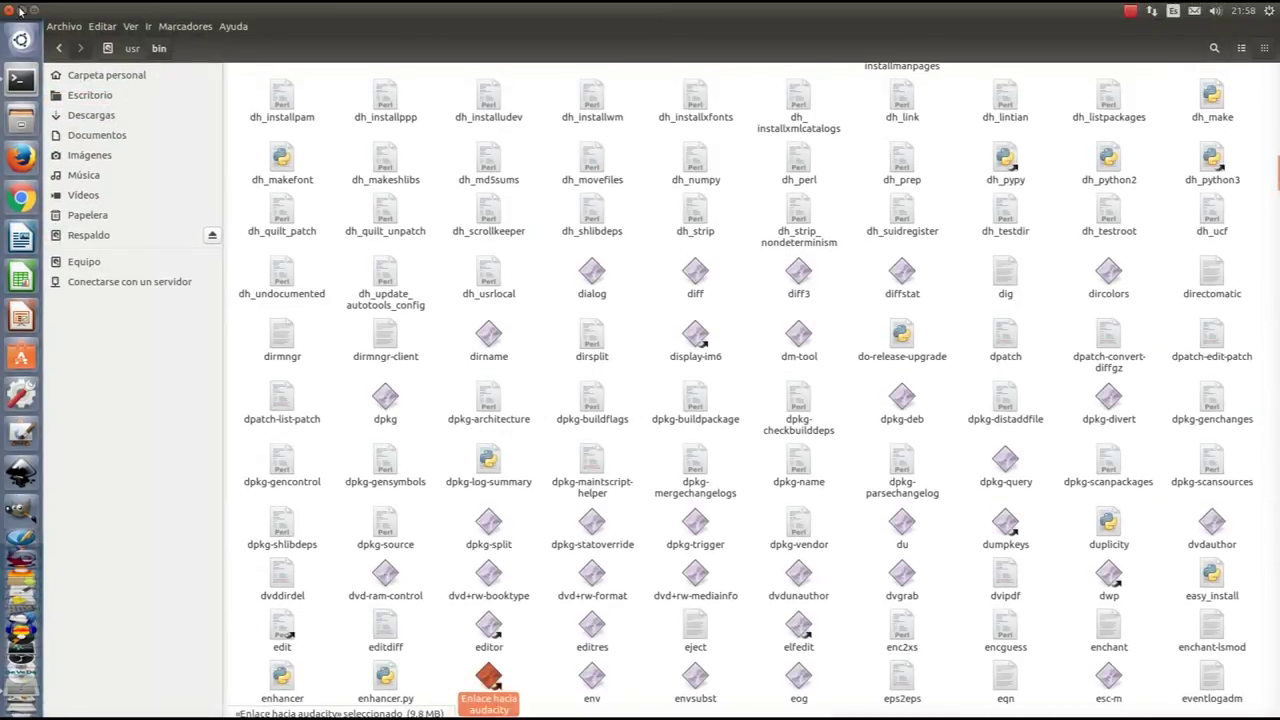
left_click(10, 10)
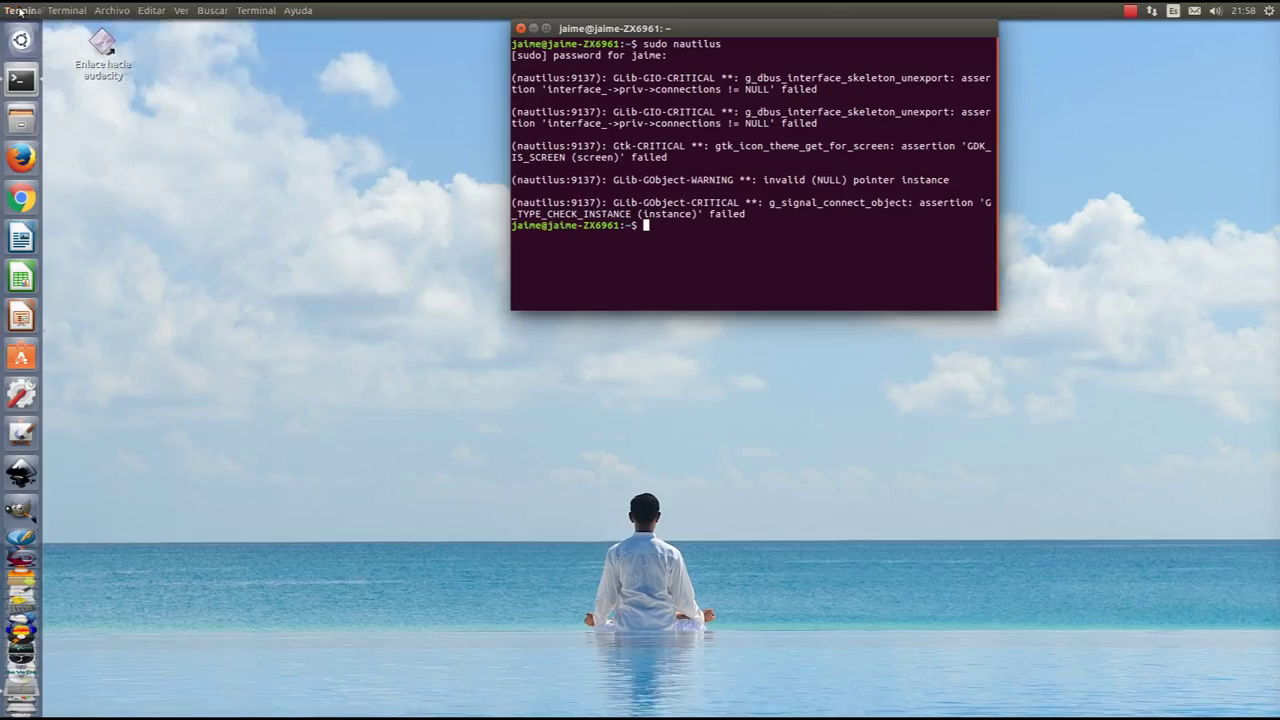
- Minimize the terminal, test the desktop link by launching Audacity from it, and close Audacity
left_click(533, 28)
left_click(102, 52)
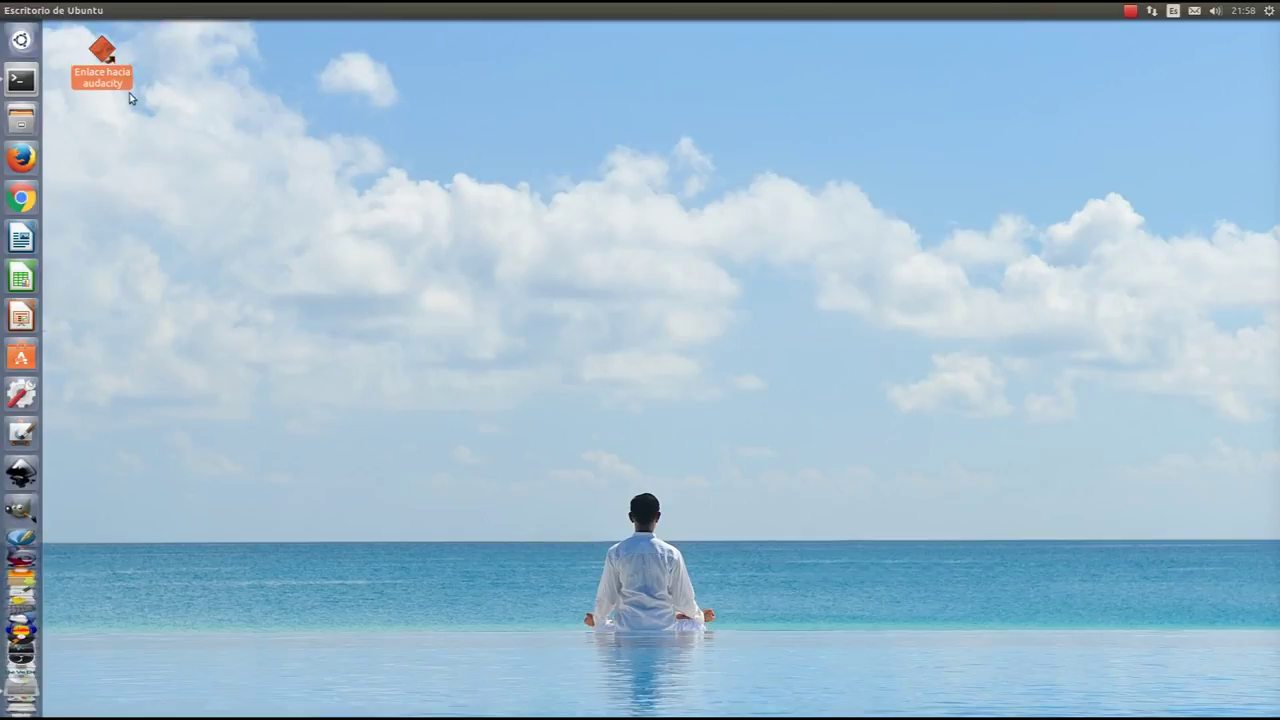
double_click(116, 92)
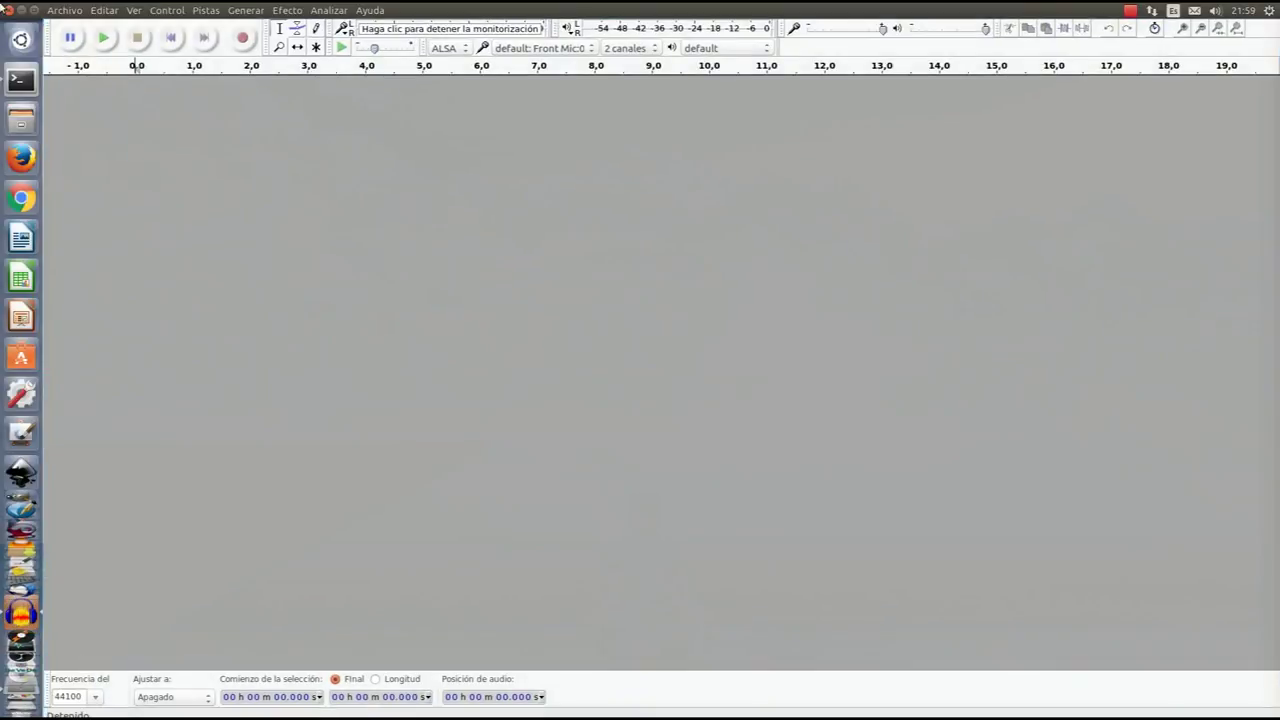
left_click(5, 8)
- Open the custom icon chooser from the desktop audacity link's properties and browse to /usr/share
right_click(100, 72)
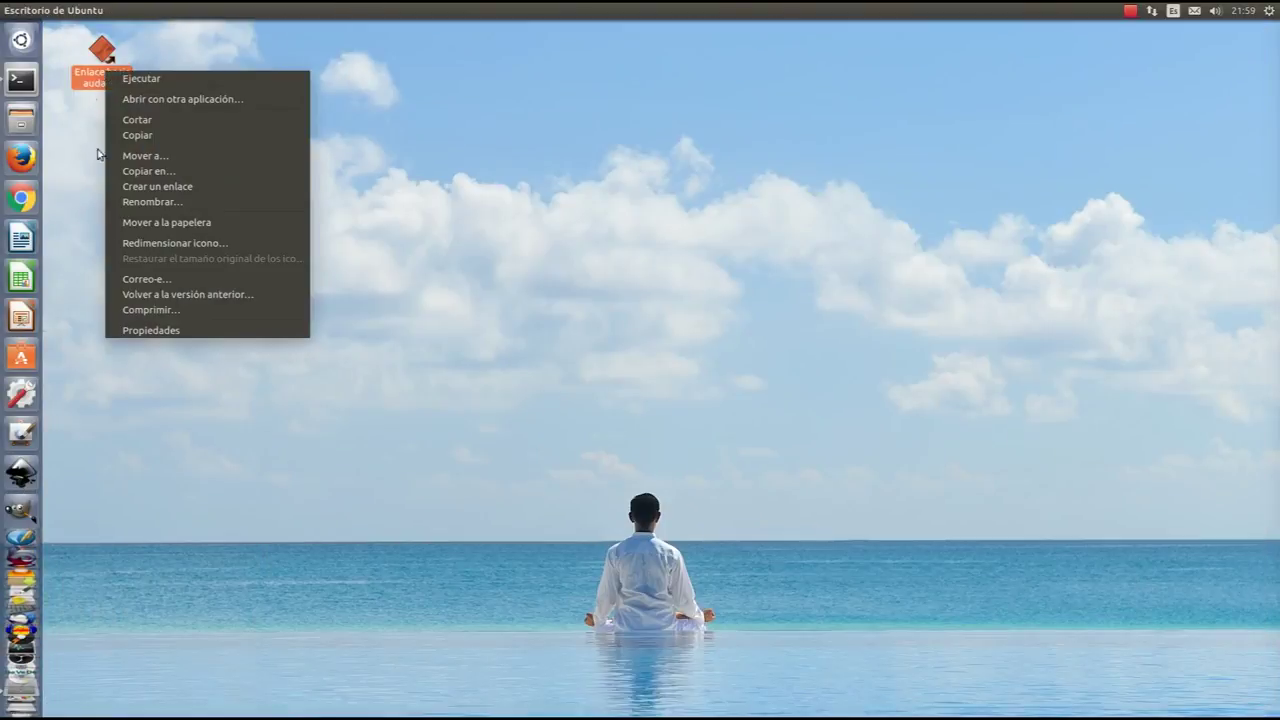
left_click(137, 331)
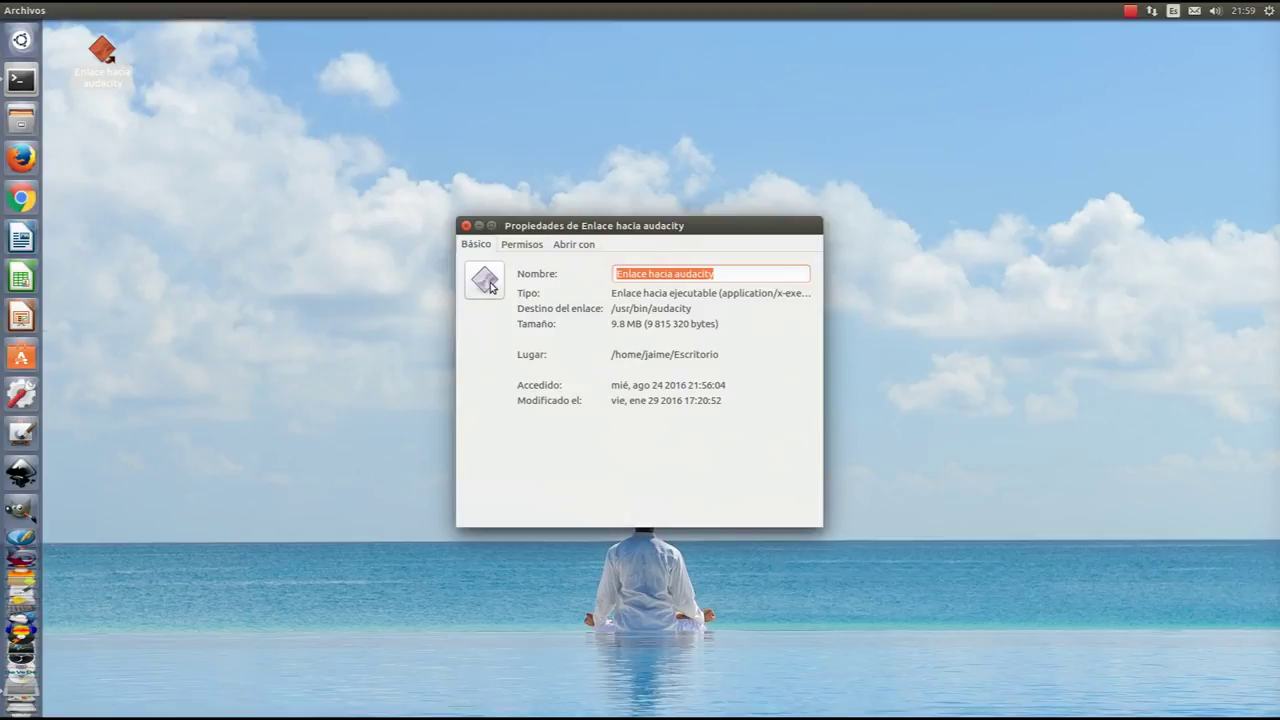
left_click(490, 287)
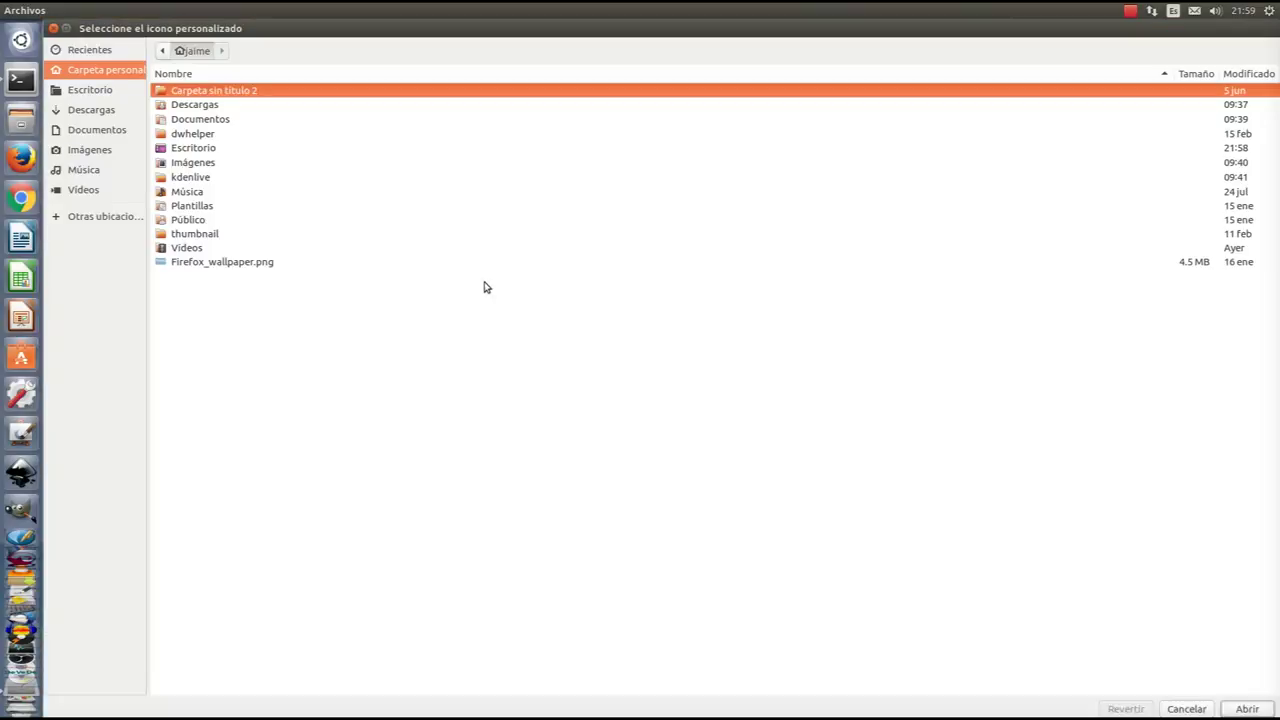
left_click(114, 219)
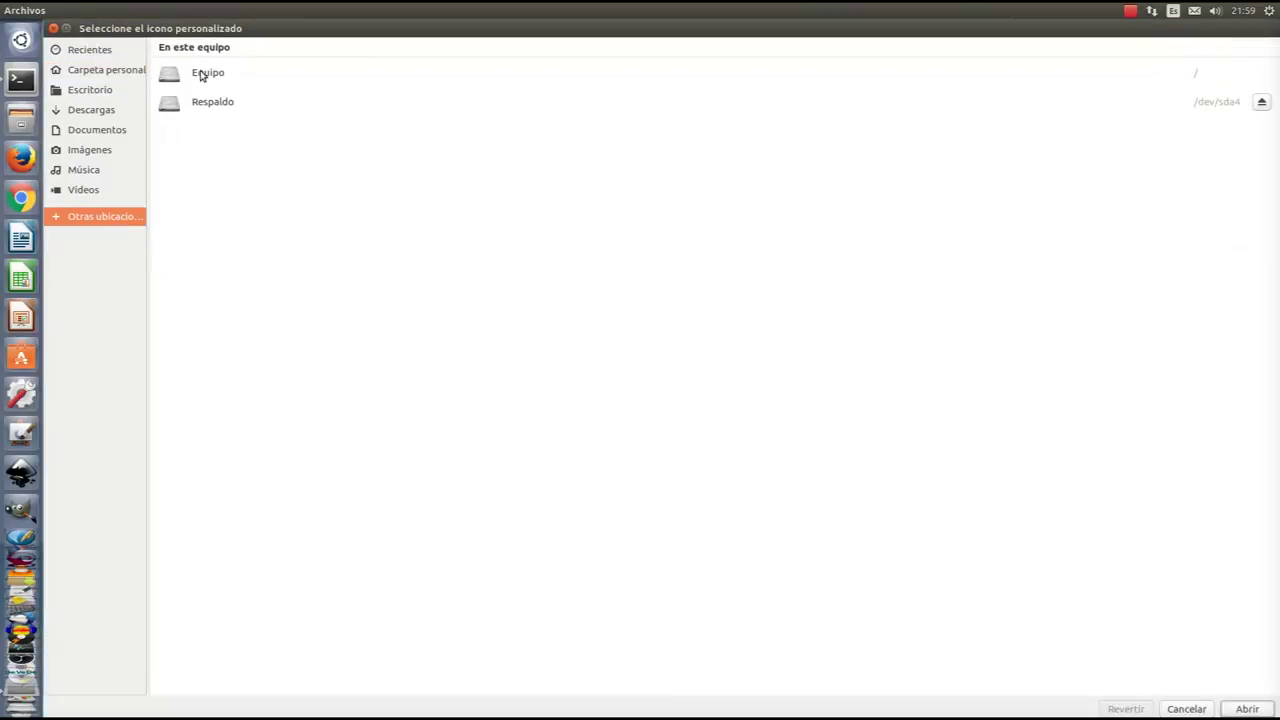
left_click(205, 76)
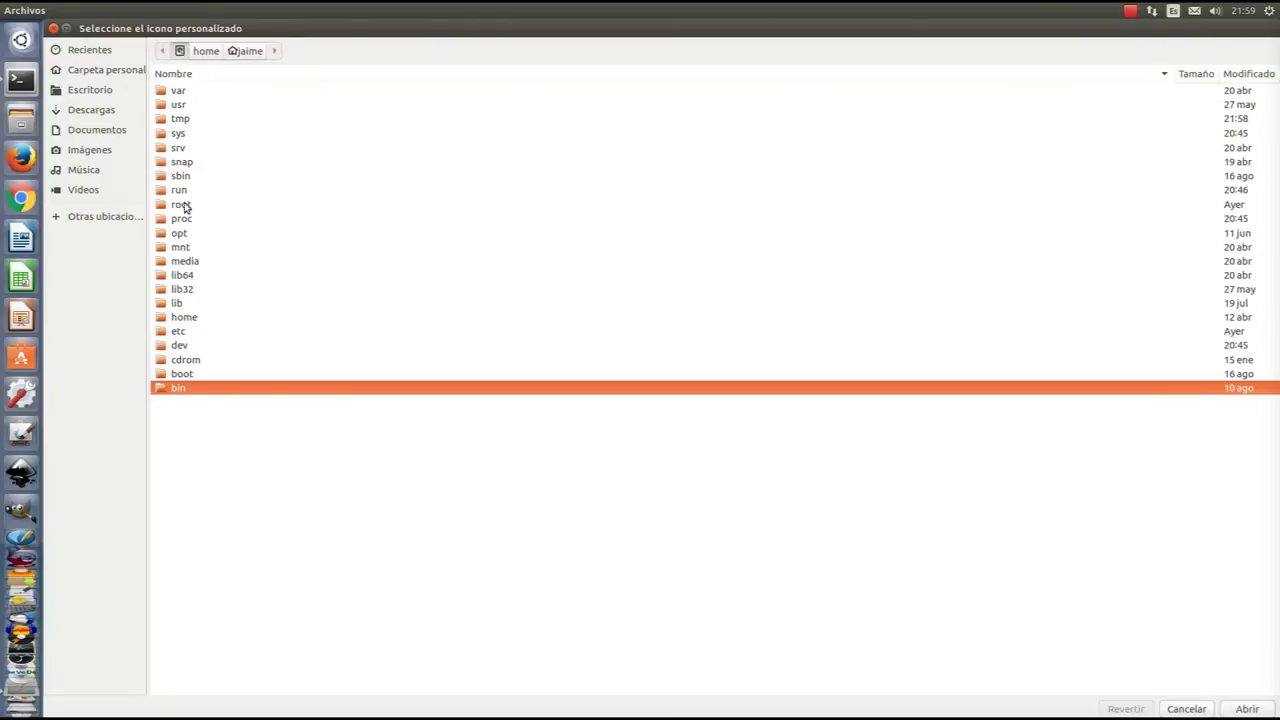
double_click(181, 104)
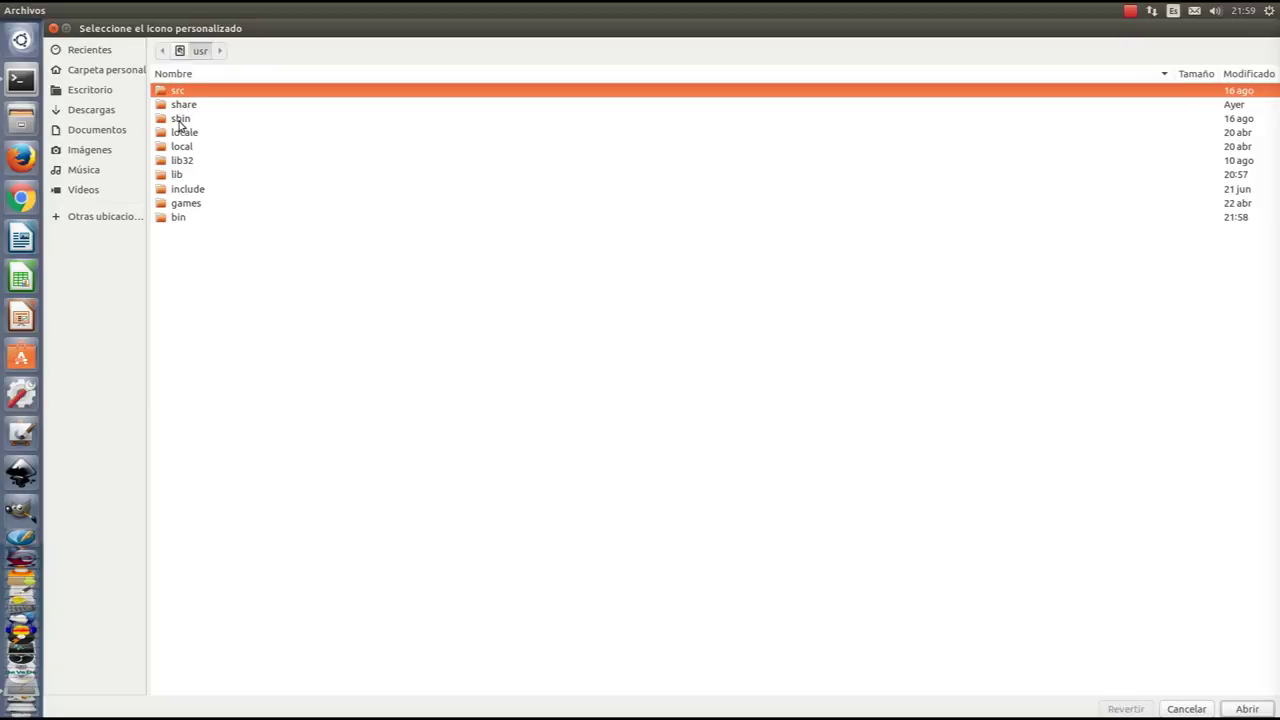
double_click(181, 105)
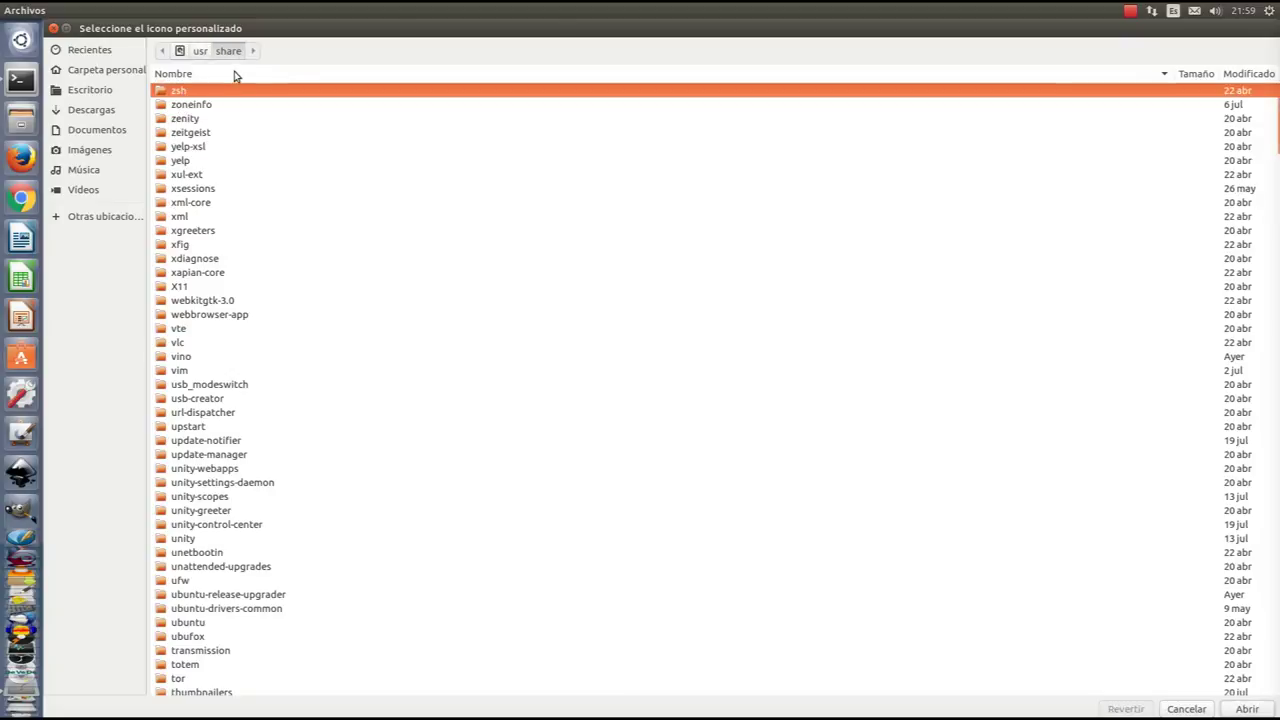
- Sort the folders by ascending name, apply audacity32.xpm from pixmaps as the link's icon, and close its properties
left_click(234, 74)
left_click_drag(1277, 110, 1278, 559)
double_click(200, 124)
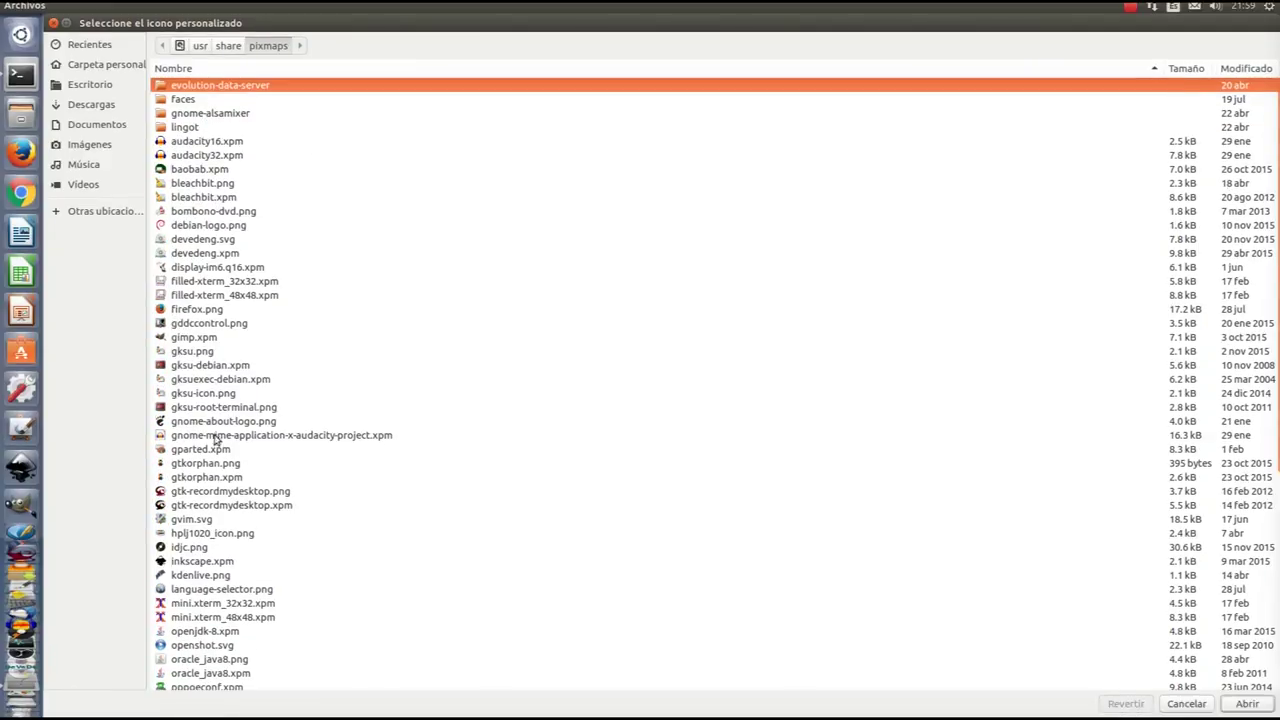
double_click(185, 162)
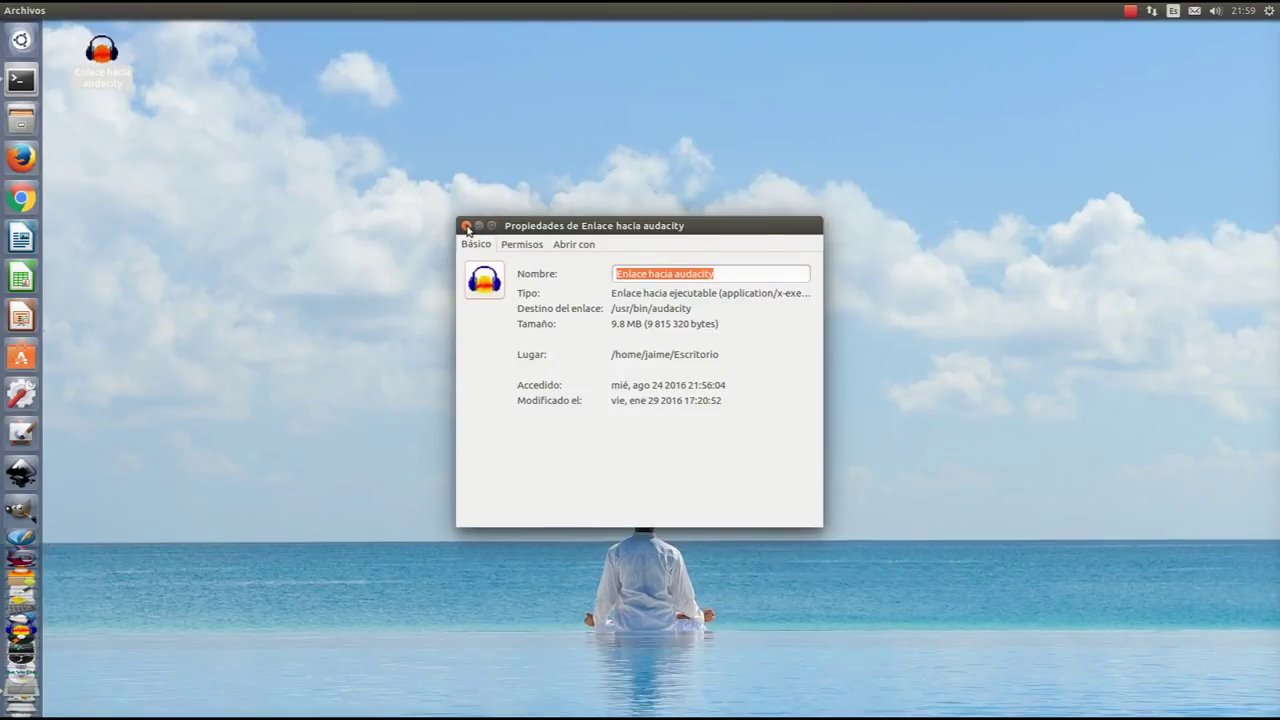
left_click(466, 226)
- Launch Audacity from the desktop link with its new icon, close it, and deselect the link
double_click(102, 60)
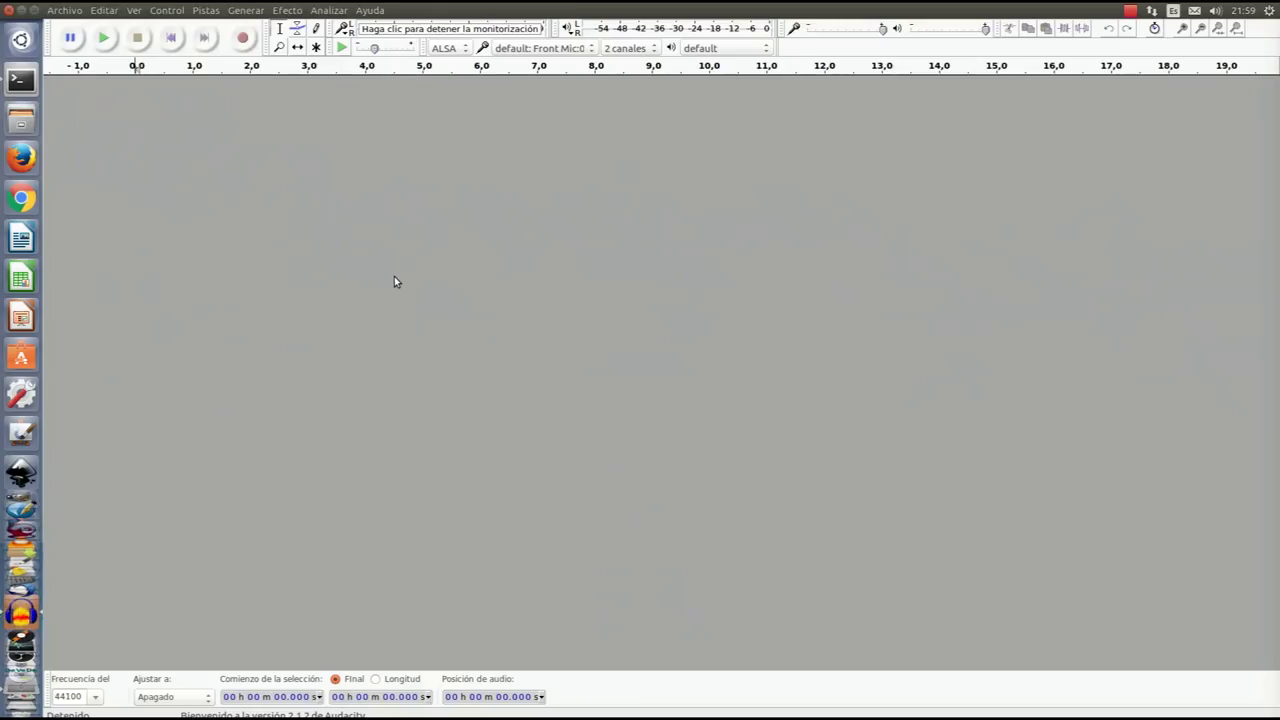
left_click(8, 9)
left_click(546, 356)
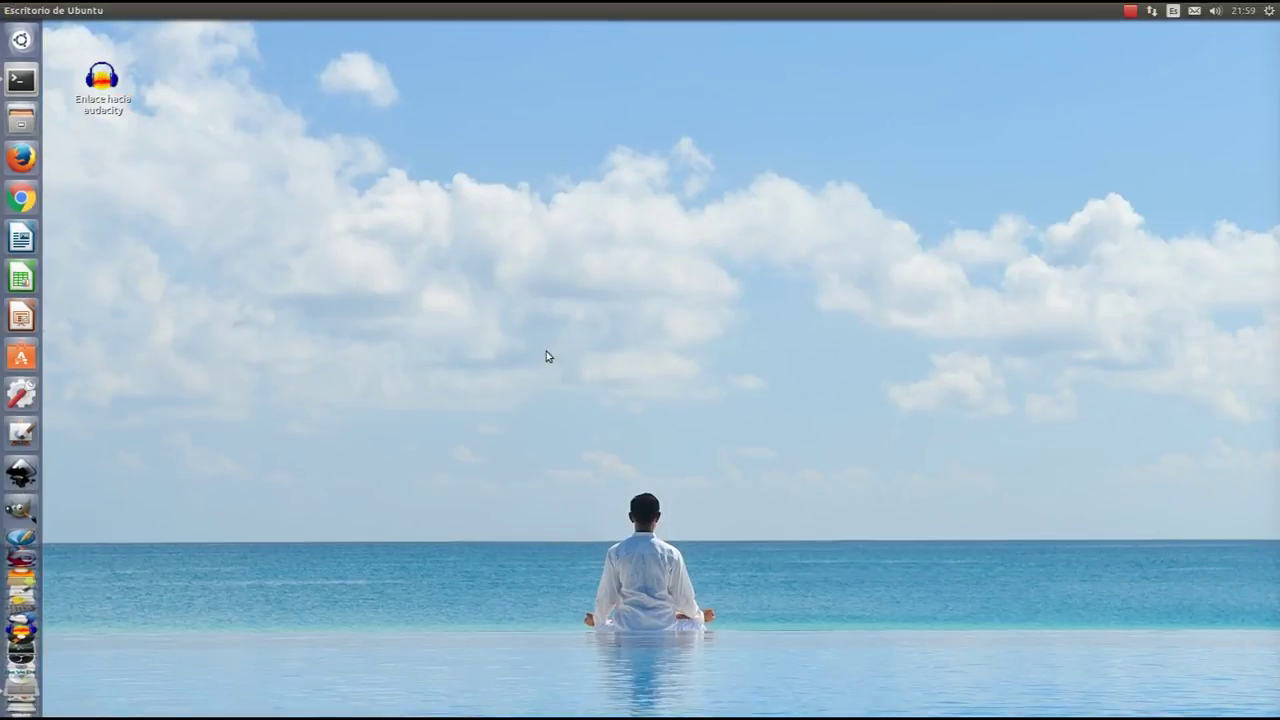